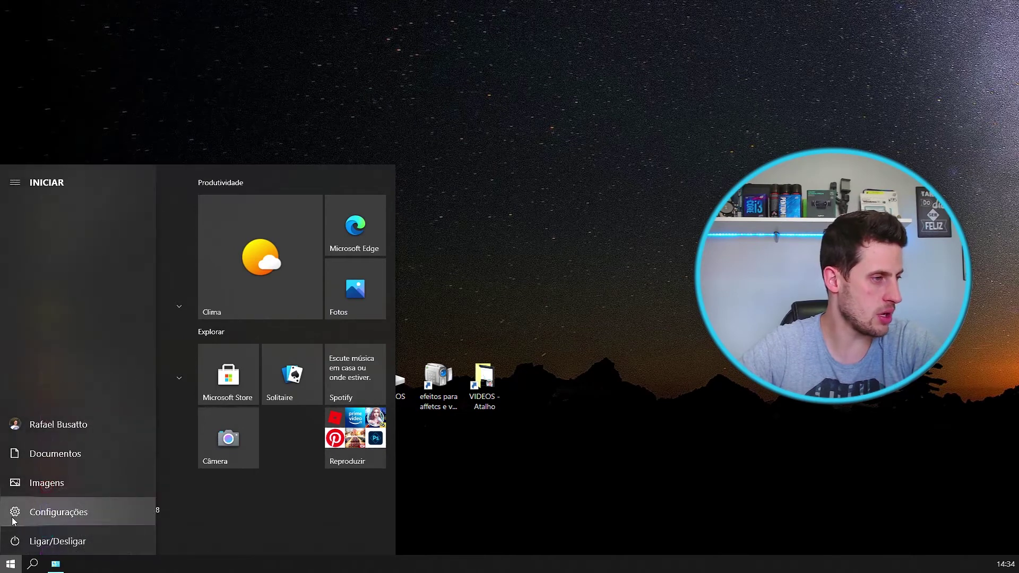
Open the Windows system battery settings and set battery saver to turn on automatically at 30%
{"action": "left_click", "coordinate": [27, 508]}
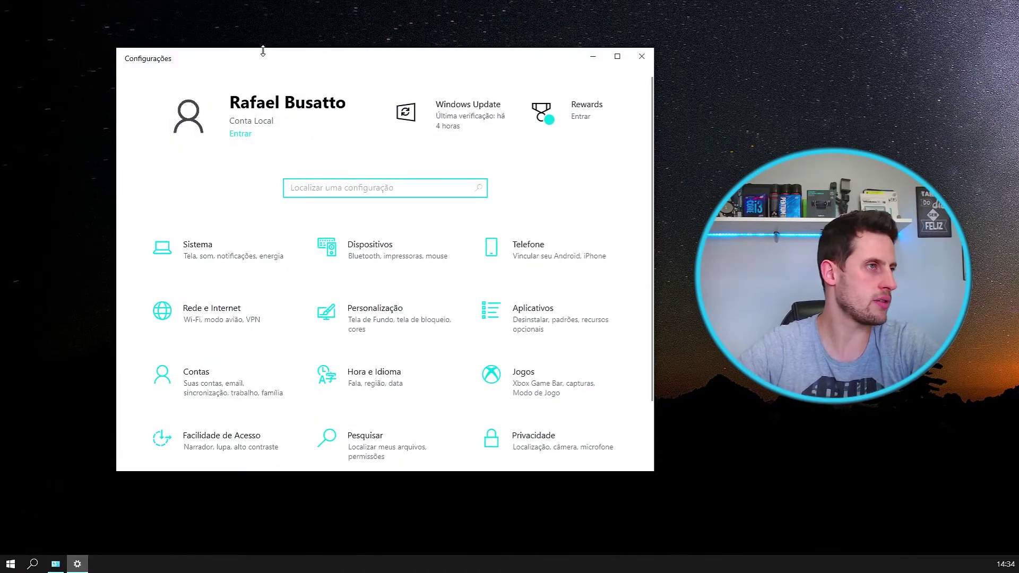
{"action": "left_click_drag", "start_coordinate": [260, 59], "coordinate": [146, 51]}
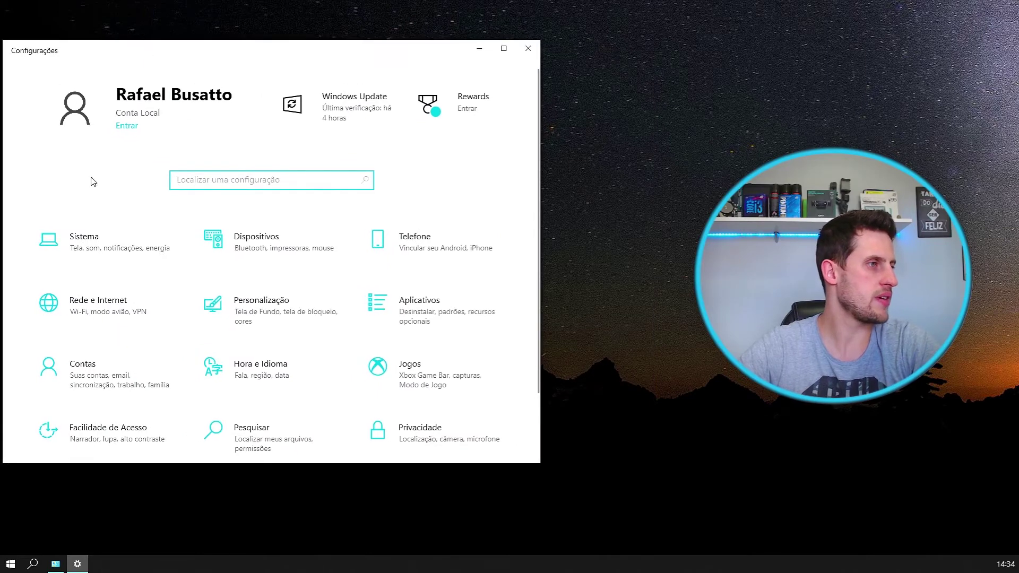
{"action": "left_click", "coordinate": [91, 236]}
{"action": "left_click", "coordinate": [91, 234]}
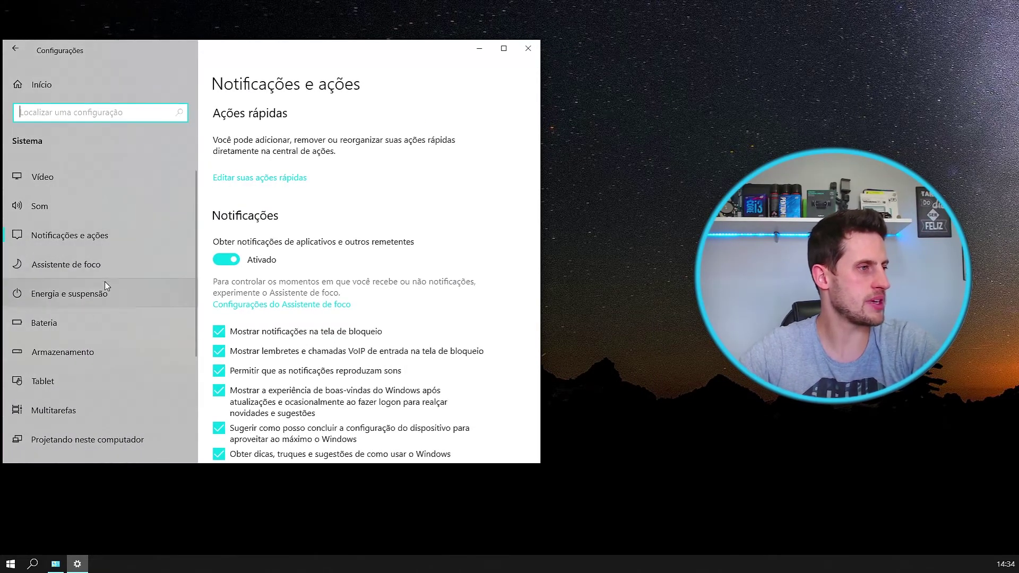
{"action": "scroll", "coordinate": [74, 324], "scroll_direction": "down", "scroll_amount": 1}
{"action": "left_click", "coordinate": [69, 276]}
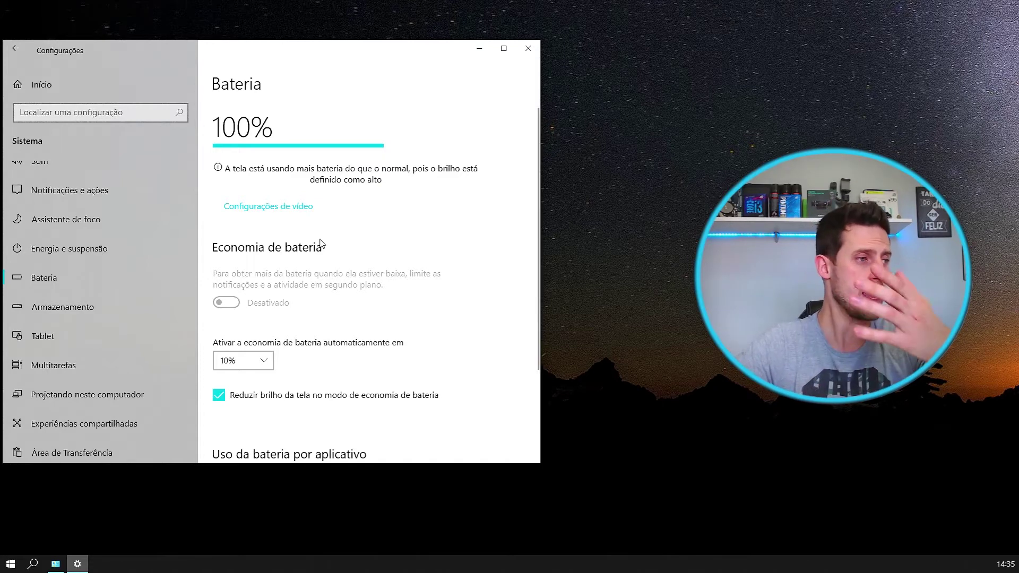
{"action": "left_click", "coordinate": [254, 366]}
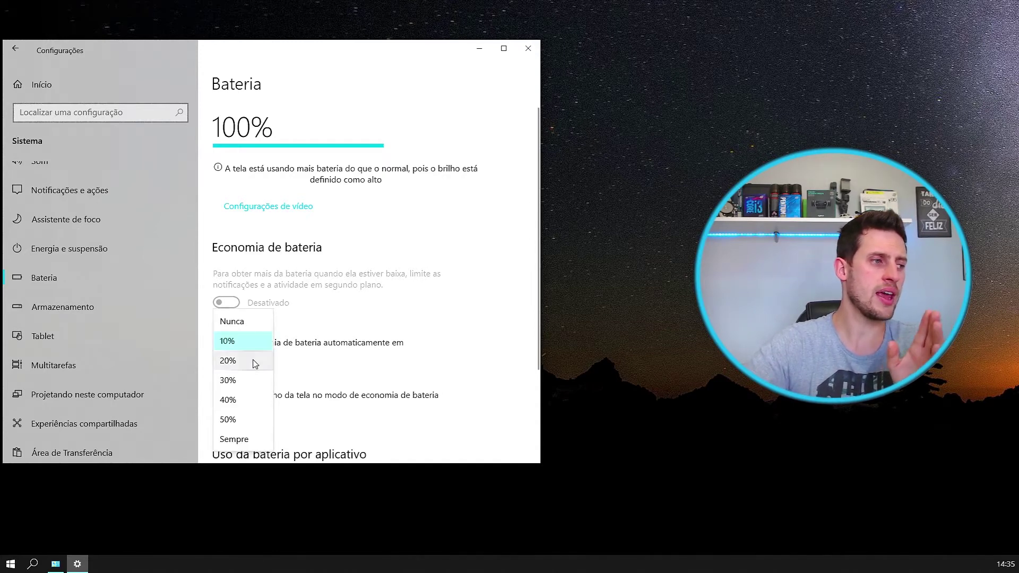
{"action": "left_click", "coordinate": [234, 382]}
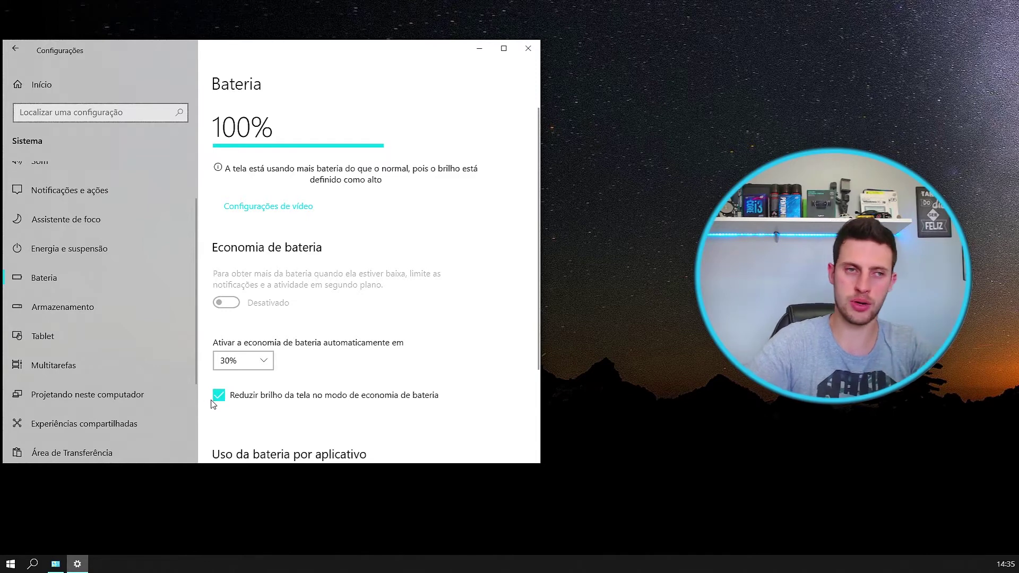
Go from the Energia e suspensão settings to the additional power settings and open the Equilibrado plan for editing
{"action": "left_click", "coordinate": [83, 252]}
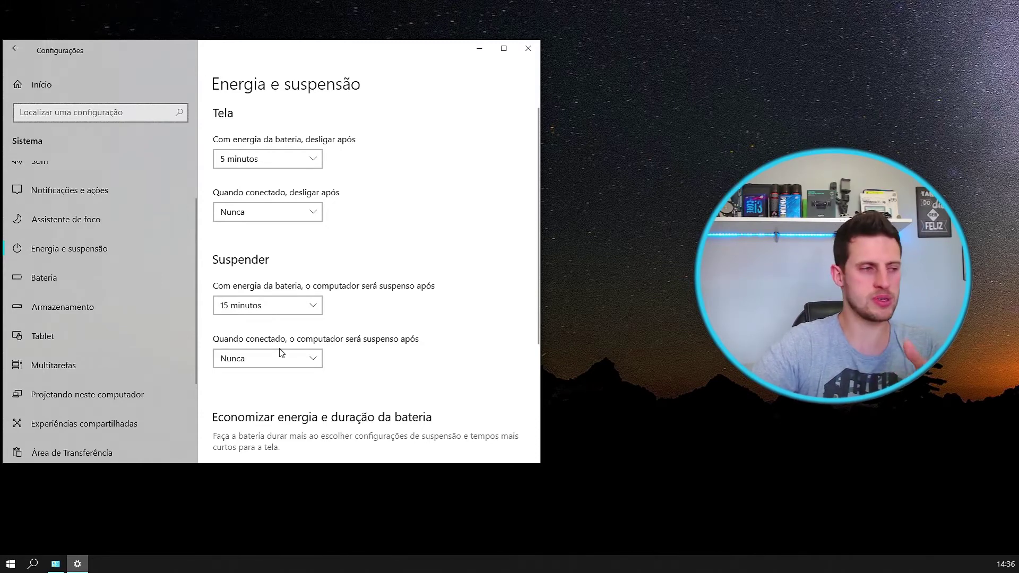
{"action": "scroll", "coordinate": [281, 353], "scroll_direction": "down", "scroll_amount": 2}
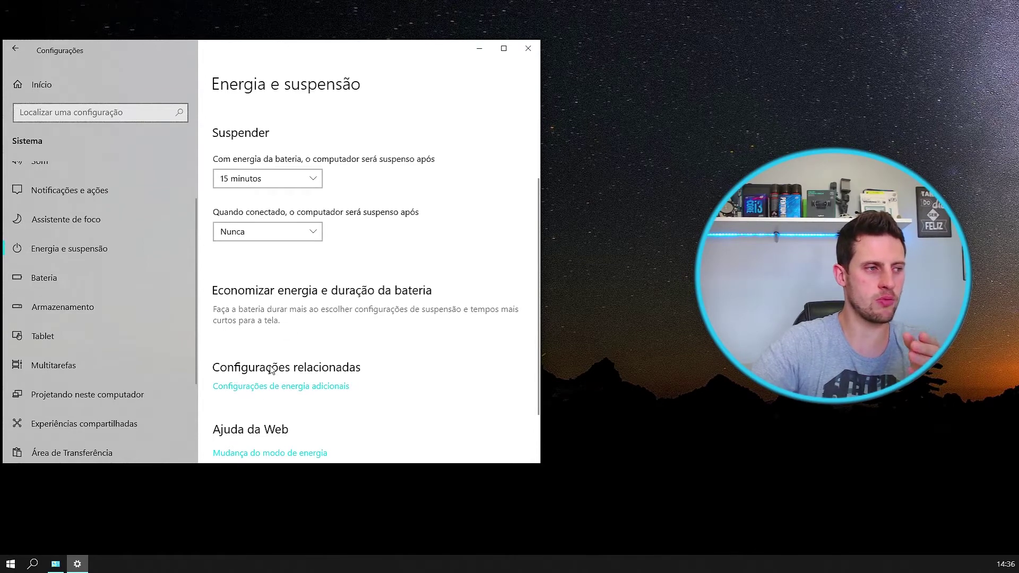
{"action": "left_click", "coordinate": [302, 393]}
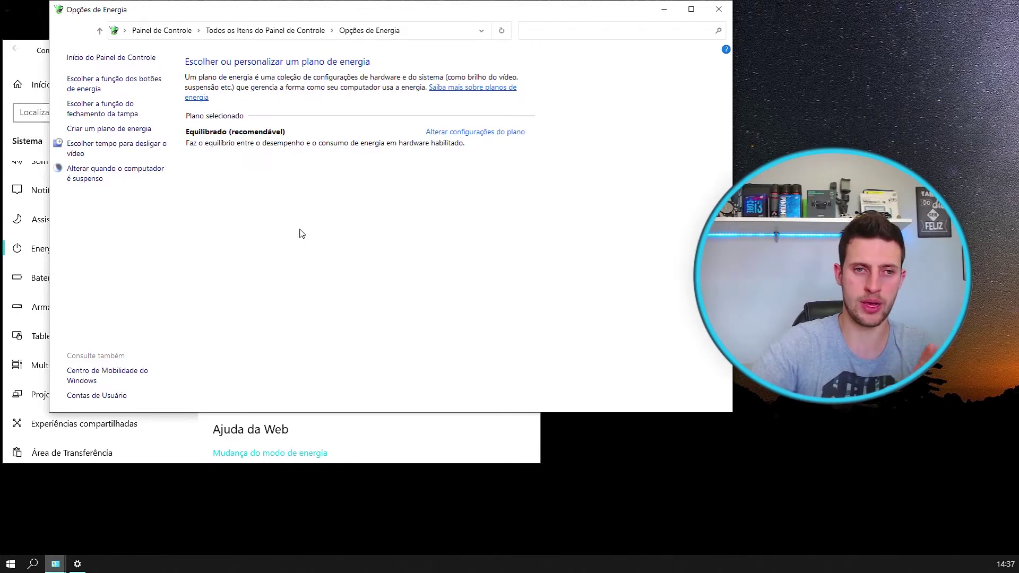
{"action": "left_click_drag", "start_coordinate": [313, 15], "coordinate": [319, 89]}
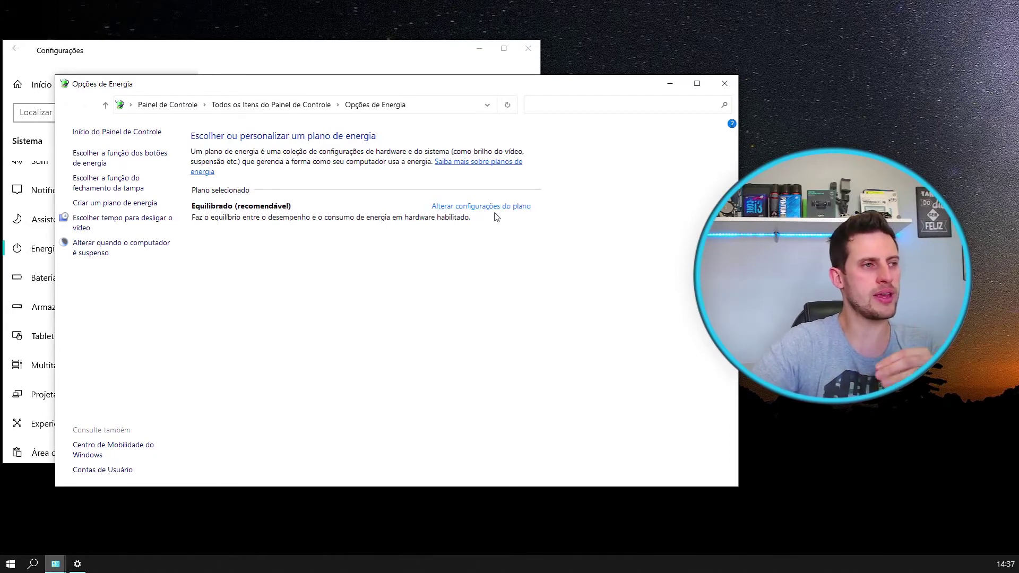
{"action": "left_click", "coordinate": [457, 211]}
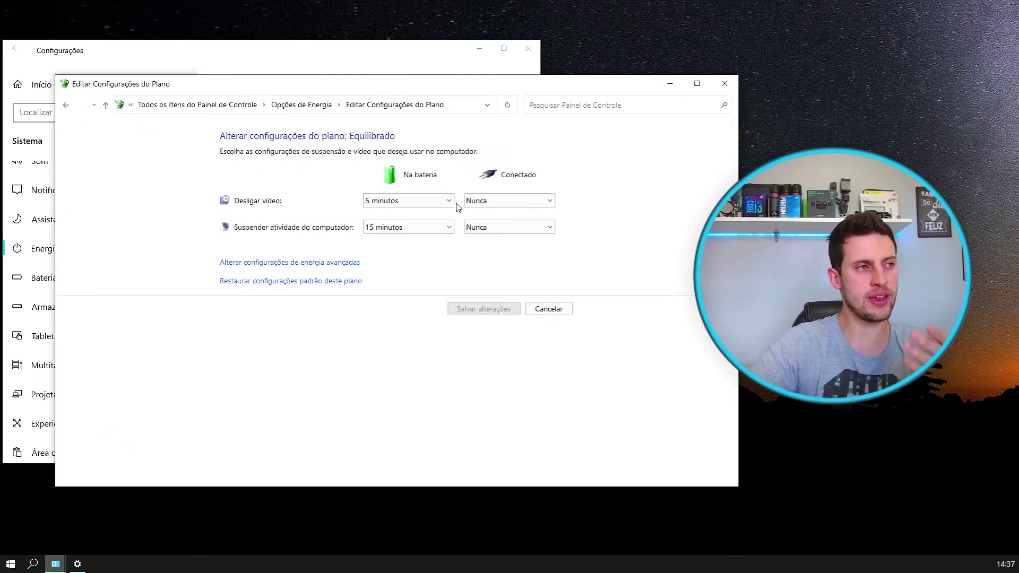
{"action": "left_click_drag", "start_coordinate": [422, 86], "coordinate": [379, 157]}
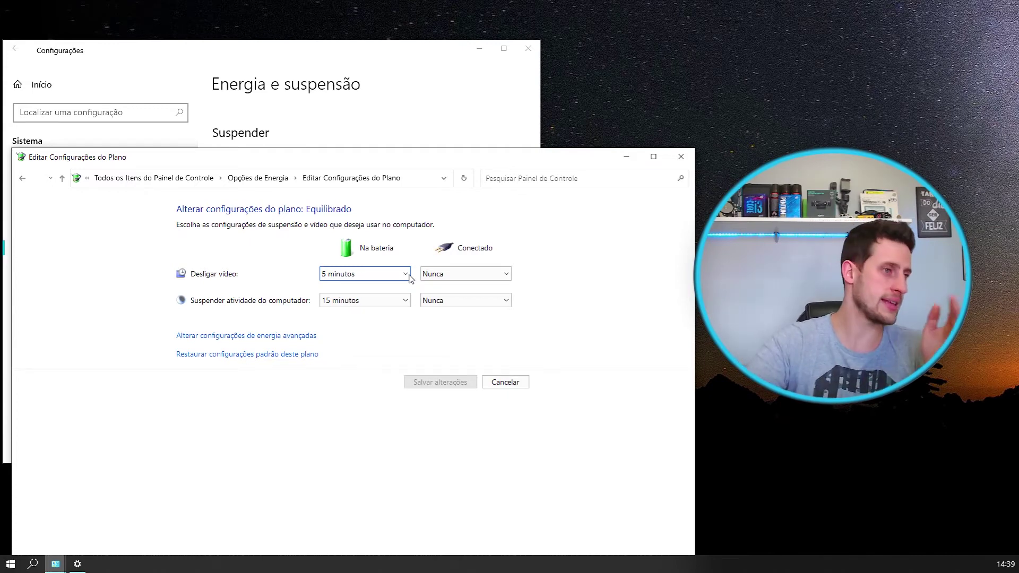
Open the plan's advanced power settings and collapse the Disco rígido group
{"action": "left_click", "coordinate": [306, 338]}
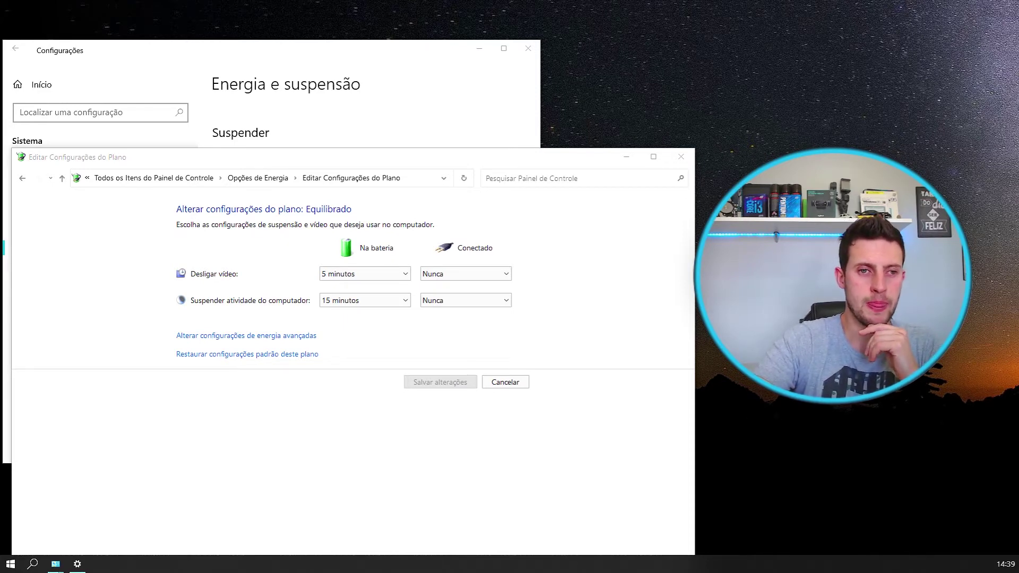
{"action": "left_click_drag", "start_coordinate": [541, 219], "coordinate": [435, 245]}
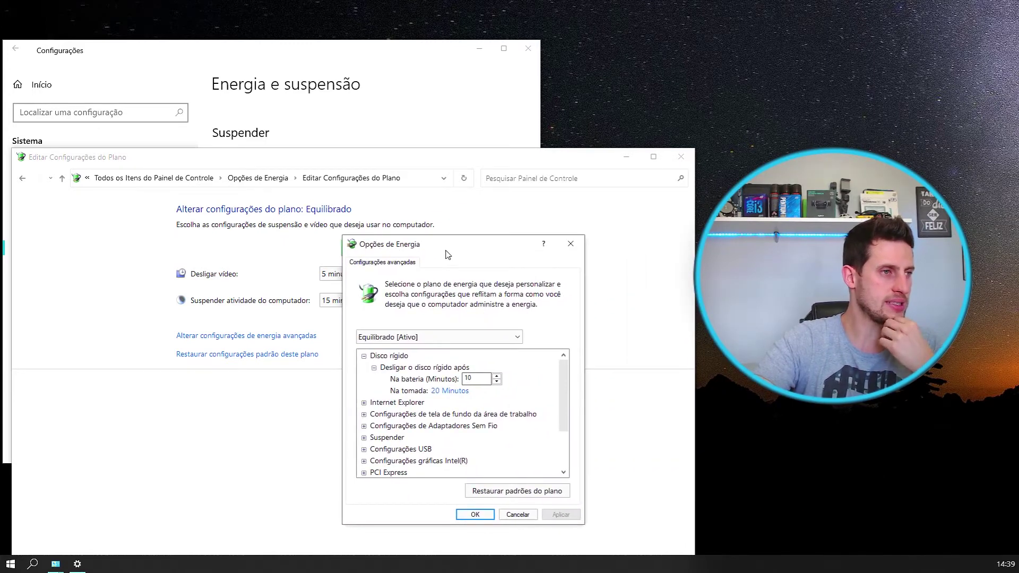
{"action": "left_click_drag", "start_coordinate": [444, 250], "coordinate": [443, 205]}
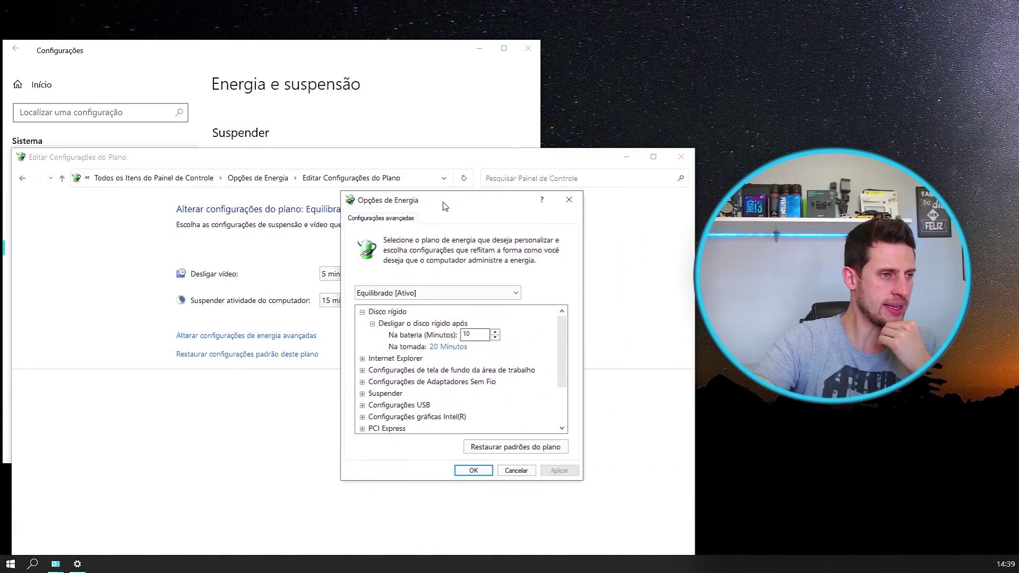
{"action": "left_click", "coordinate": [461, 334]}
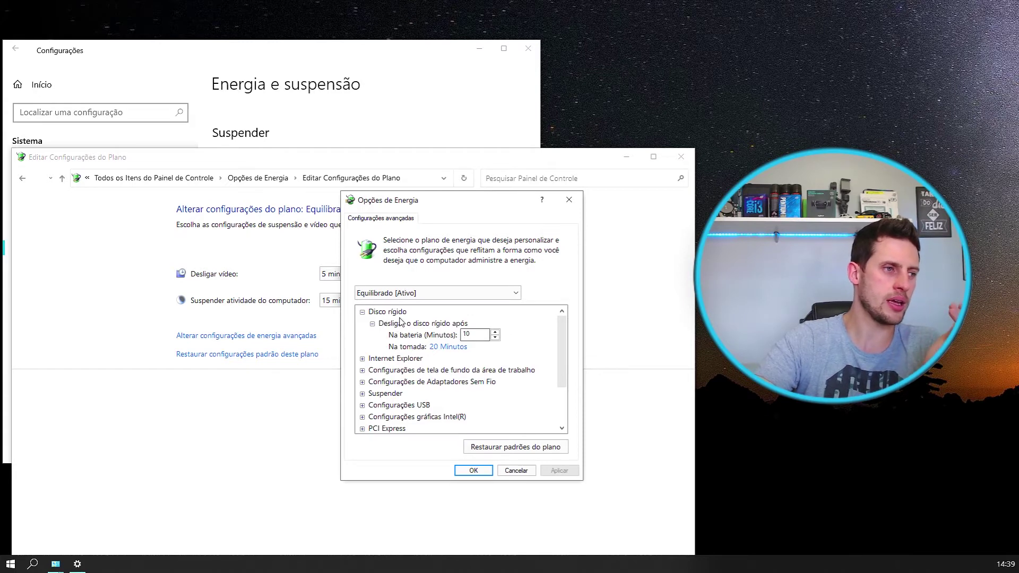
{"action": "left_click", "coordinate": [372, 323]}
{"action": "left_click", "coordinate": [362, 313]}
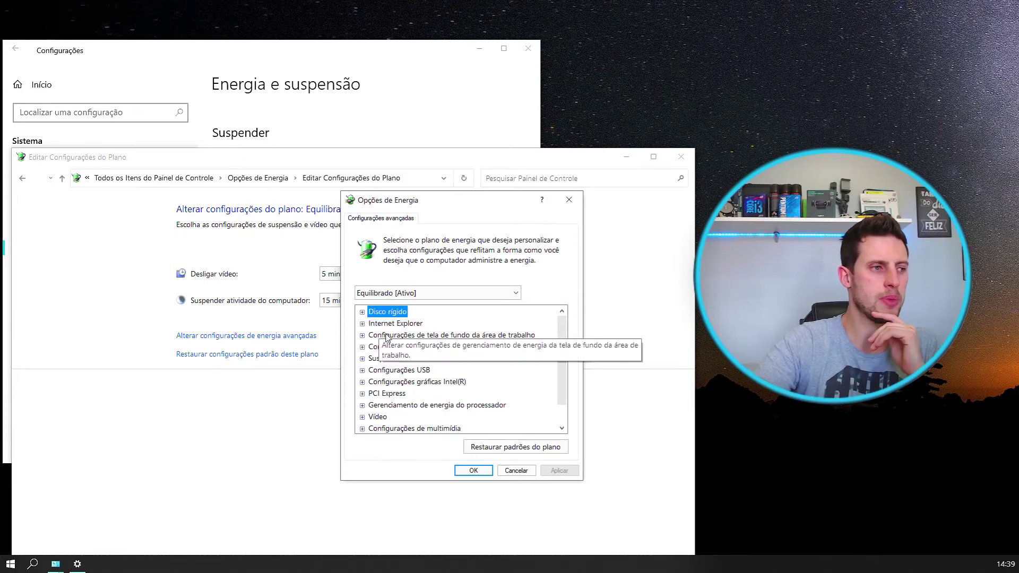
Set the wireless adapters' power saving mode on battery to Desempenho Máximo
{"action": "left_click", "coordinate": [363, 348]}
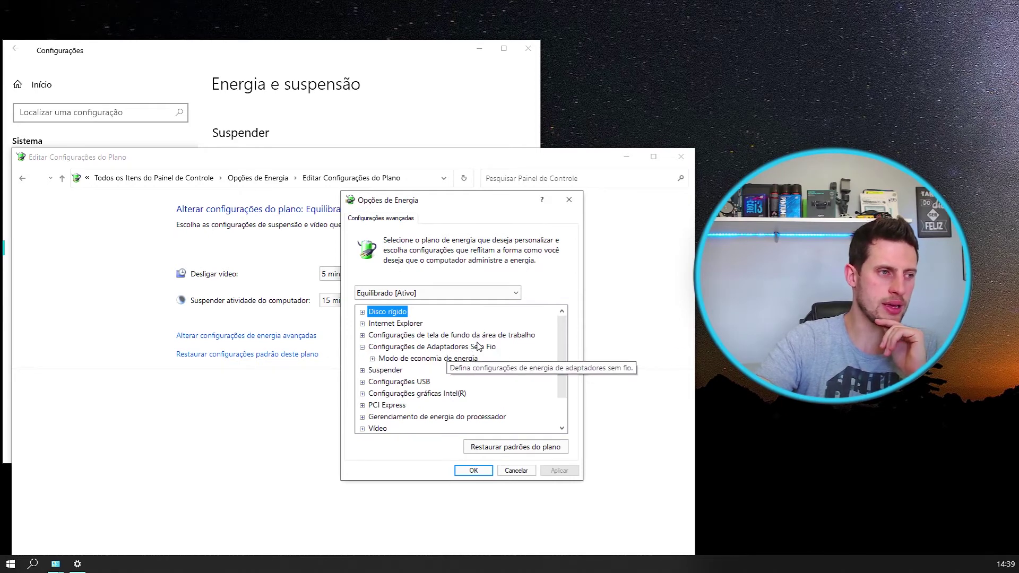
{"action": "double_click", "coordinate": [427, 360]}
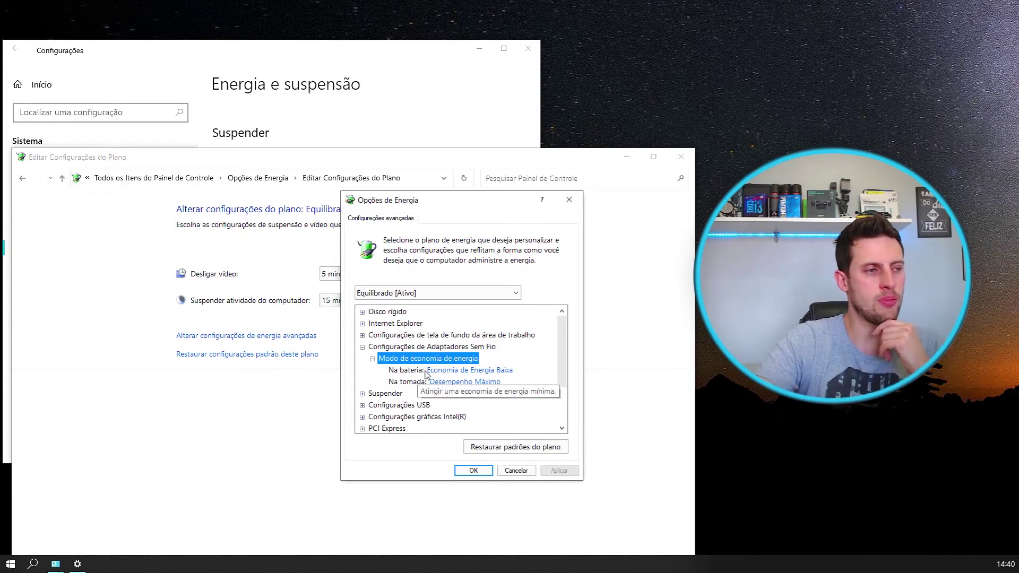
{"action": "left_click", "coordinate": [460, 371]}
{"action": "left_click", "coordinate": [460, 372]}
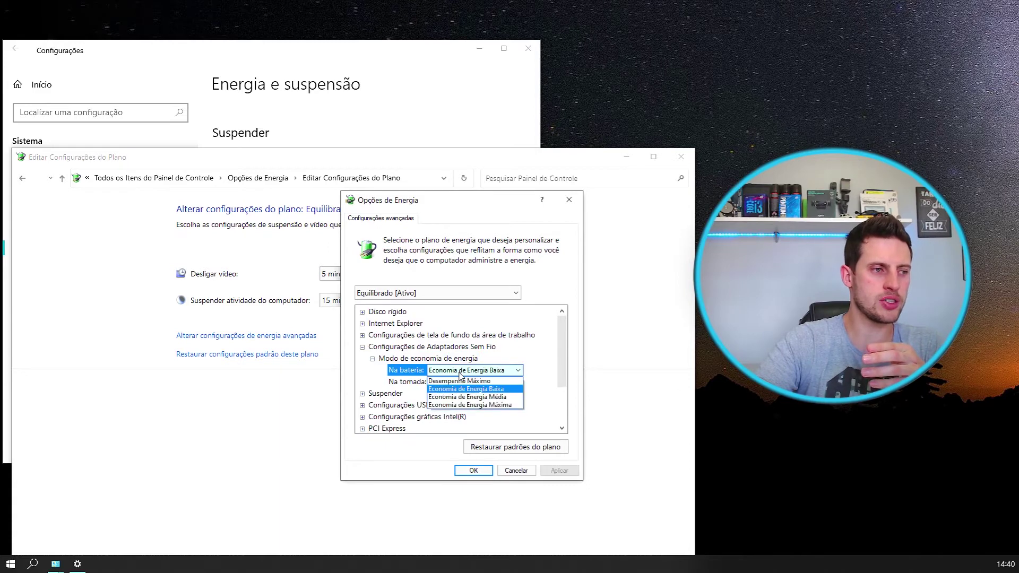
{"action": "left_click", "coordinate": [458, 380]}
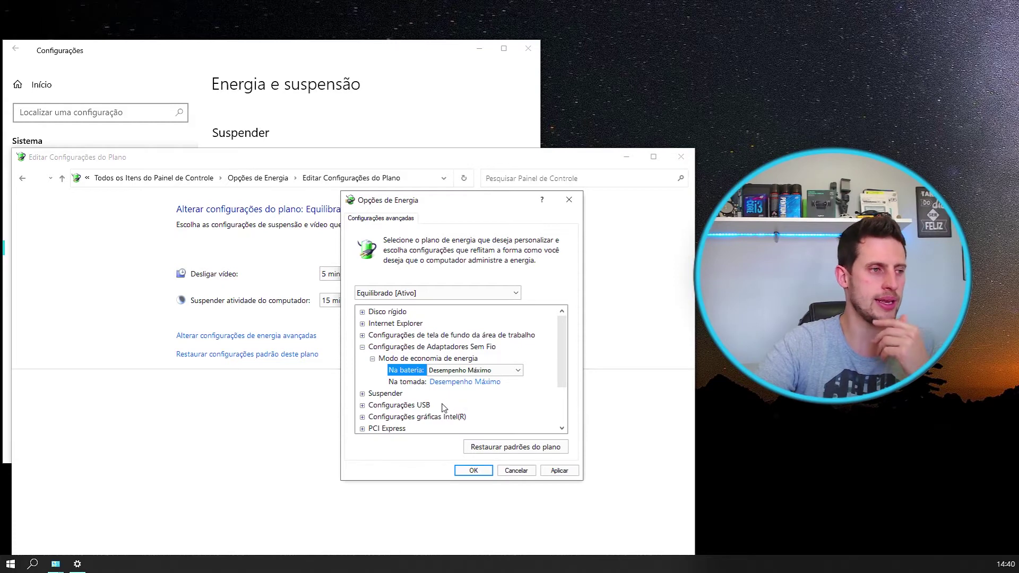
Expand the Suspender group and examine its sleep delay, hybrid sleep and hibernate settings
{"action": "scroll", "coordinate": [420, 393], "scroll_direction": "down", "scroll_amount": 1}
{"action": "double_click", "coordinate": [392, 361]}
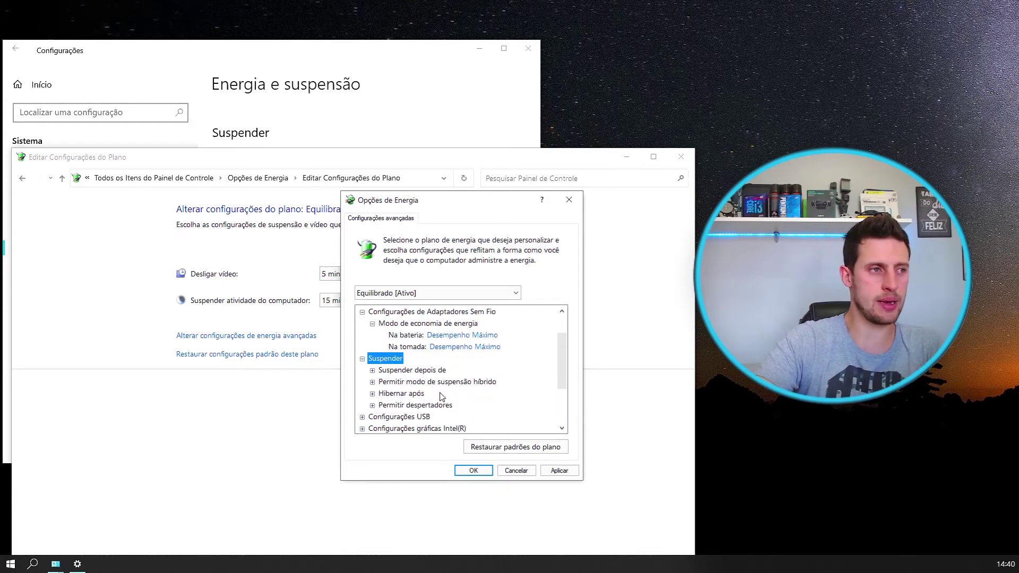
{"action": "scroll", "coordinate": [425, 412], "scroll_direction": "down", "scroll_amount": 1}
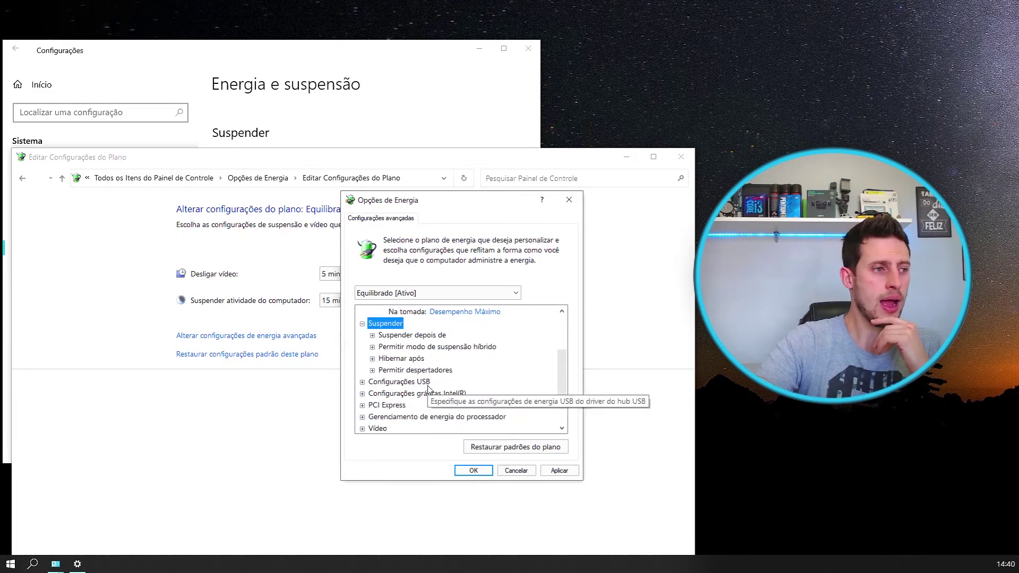
{"action": "double_click", "coordinate": [404, 337]}
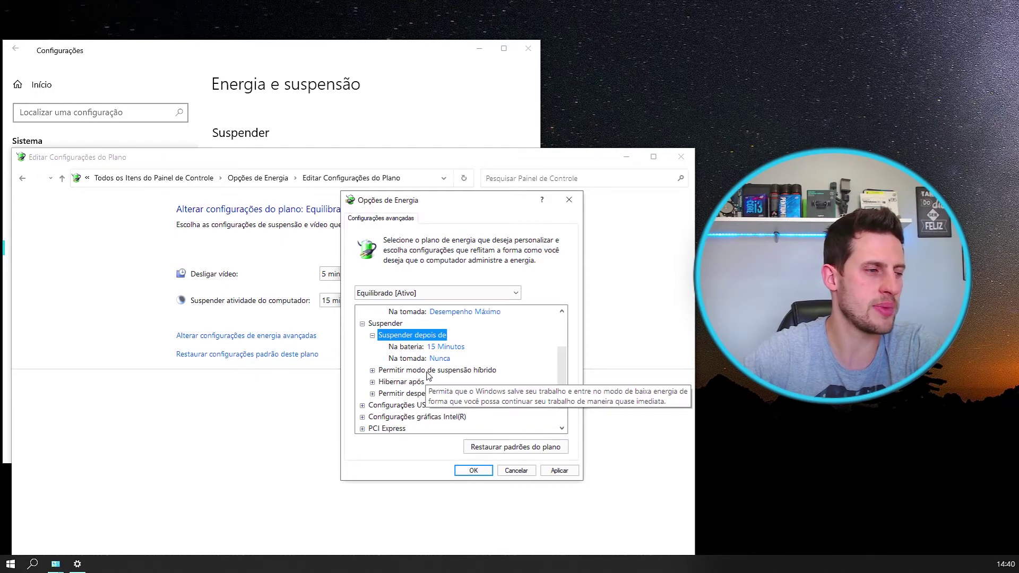
{"action": "double_click", "coordinate": [430, 371]}
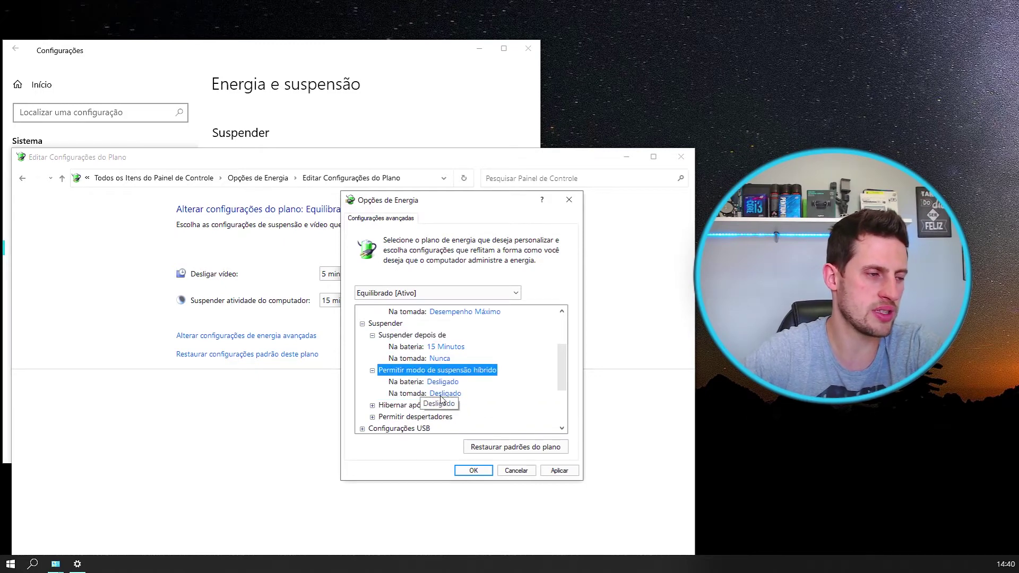
{"action": "left_click", "coordinate": [374, 371]}
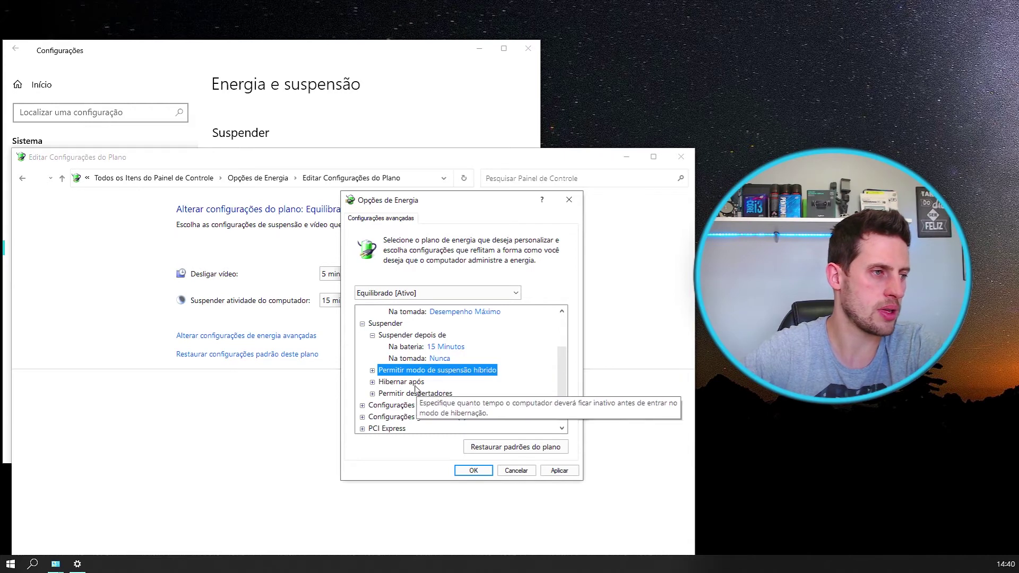
{"action": "double_click", "coordinate": [399, 383]}
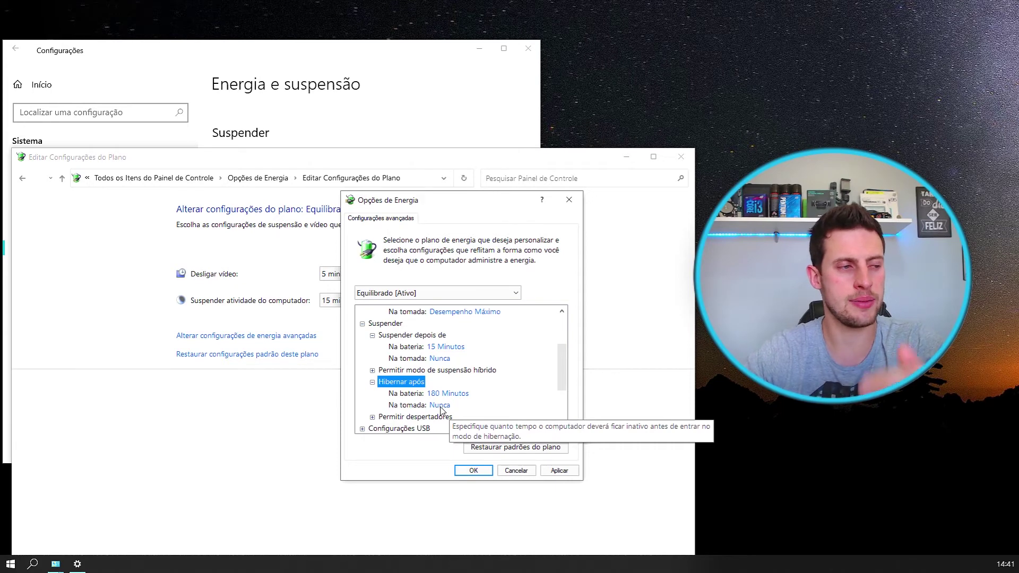
{"action": "left_click", "coordinate": [440, 406]}
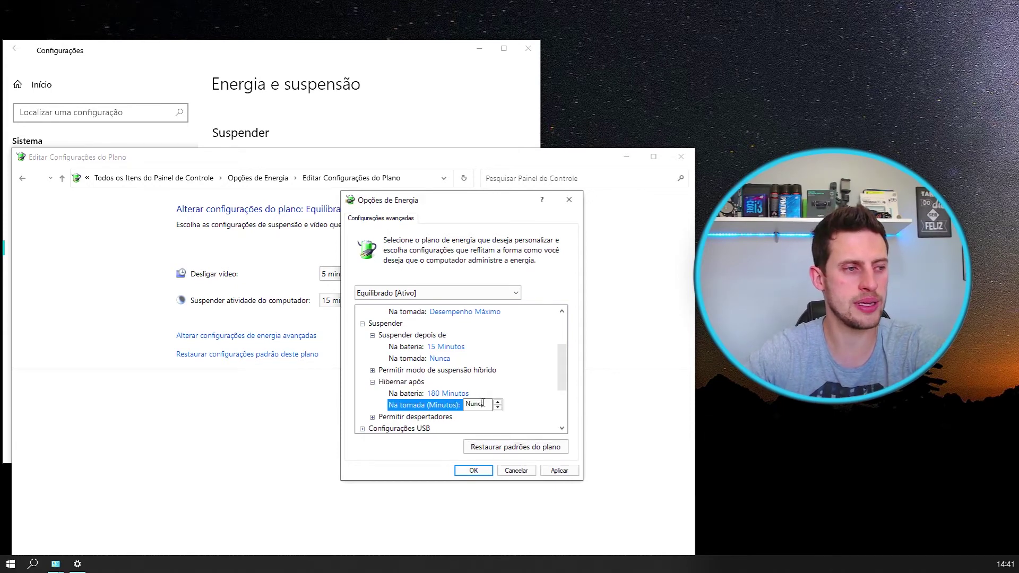
{"action": "double_click", "coordinate": [484, 404]}
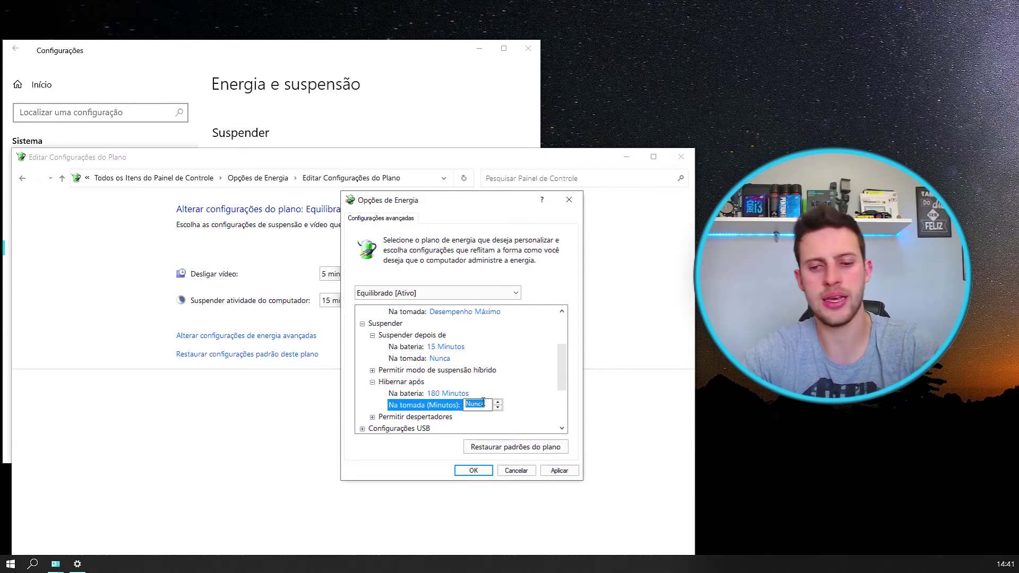
{"action": "type", "text": "1"}
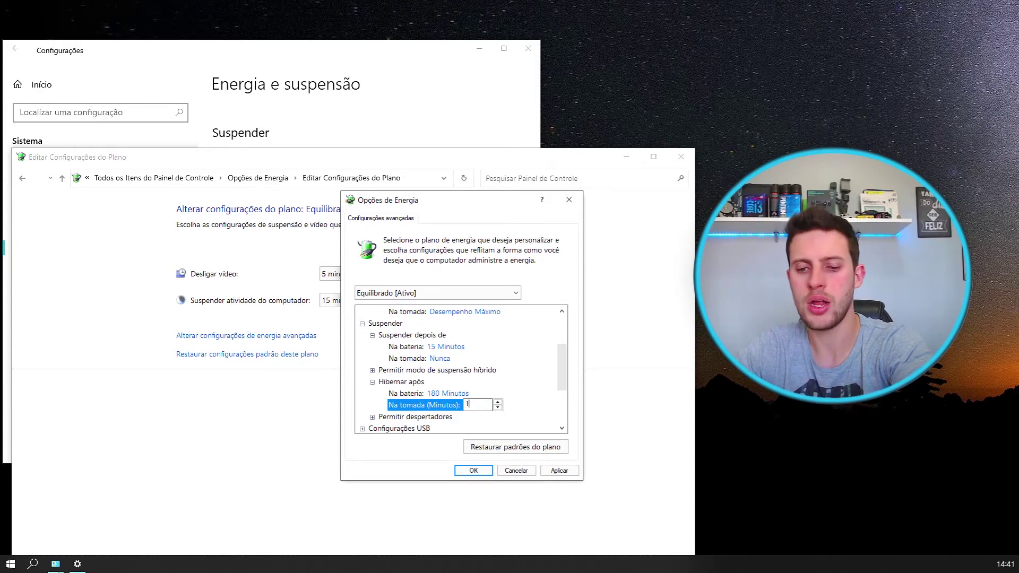
{"action": "key", "text": "BackSpace"}
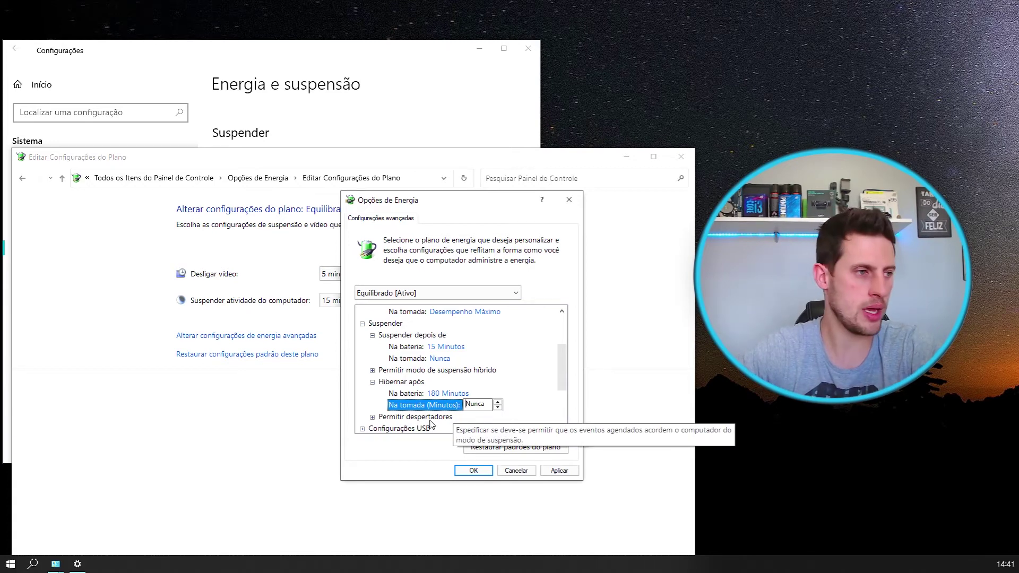
Expand Permitir despertadores and the Intel graphics power plan to examine their battery and plugged-in values
{"action": "scroll", "coordinate": [431, 423], "scroll_direction": "down", "scroll_amount": 1}
{"action": "double_click", "coordinate": [434, 382]}
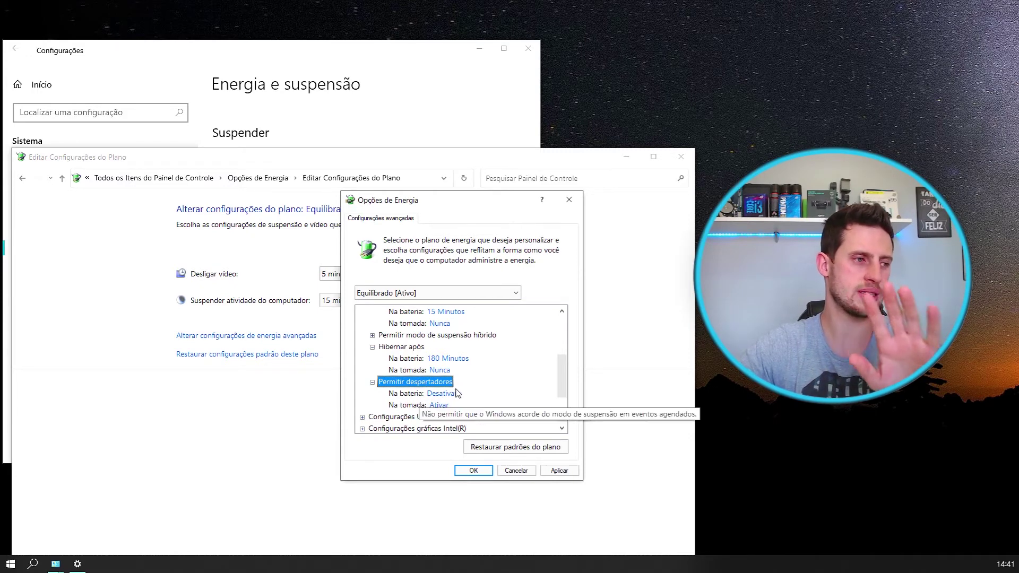
{"action": "left_click", "coordinate": [411, 416]}
{"action": "scroll", "coordinate": [412, 408], "scroll_direction": "down", "scroll_amount": 1}
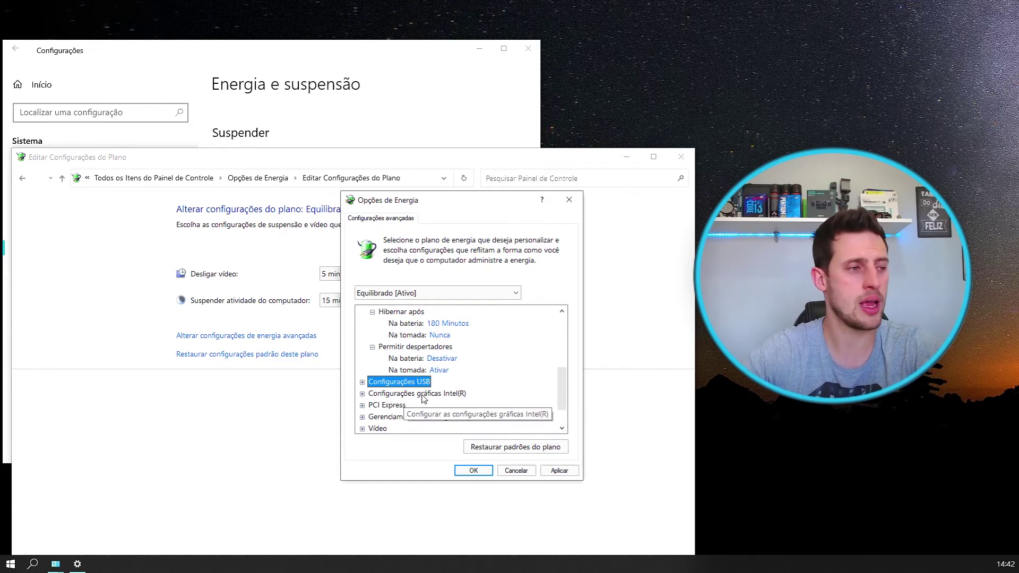
{"action": "double_click", "coordinate": [423, 395]}
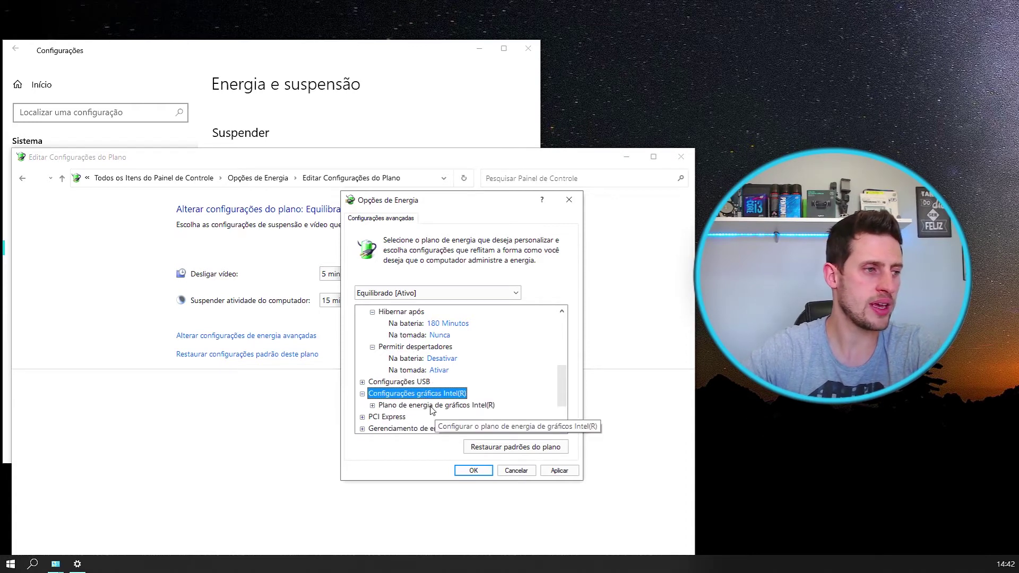
{"action": "double_click", "coordinate": [432, 406]}
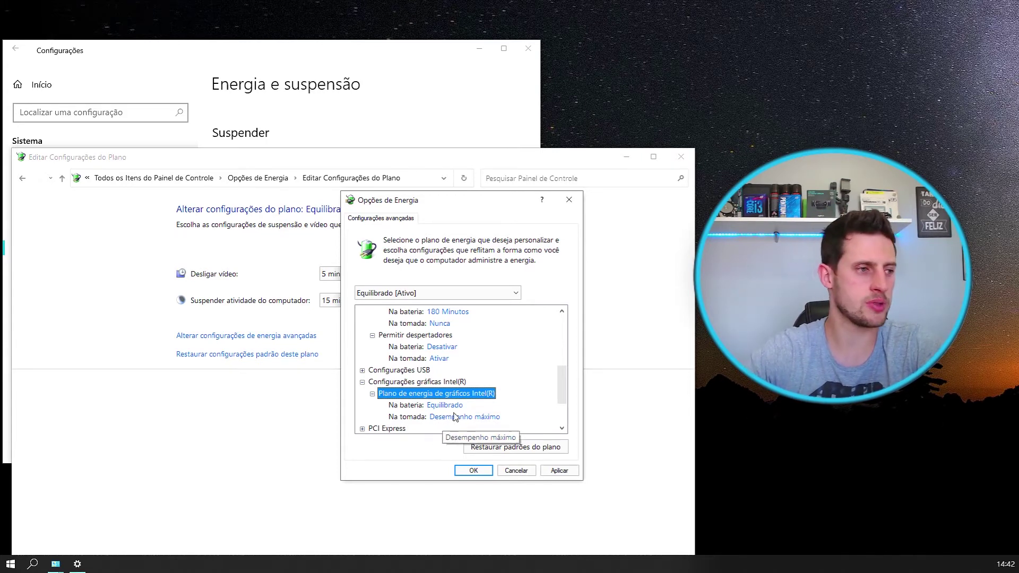
Try Desempenho máximo for the Intel graphics power plan on battery, then return it to Equilibrado
{"action": "left_click", "coordinate": [450, 406]}
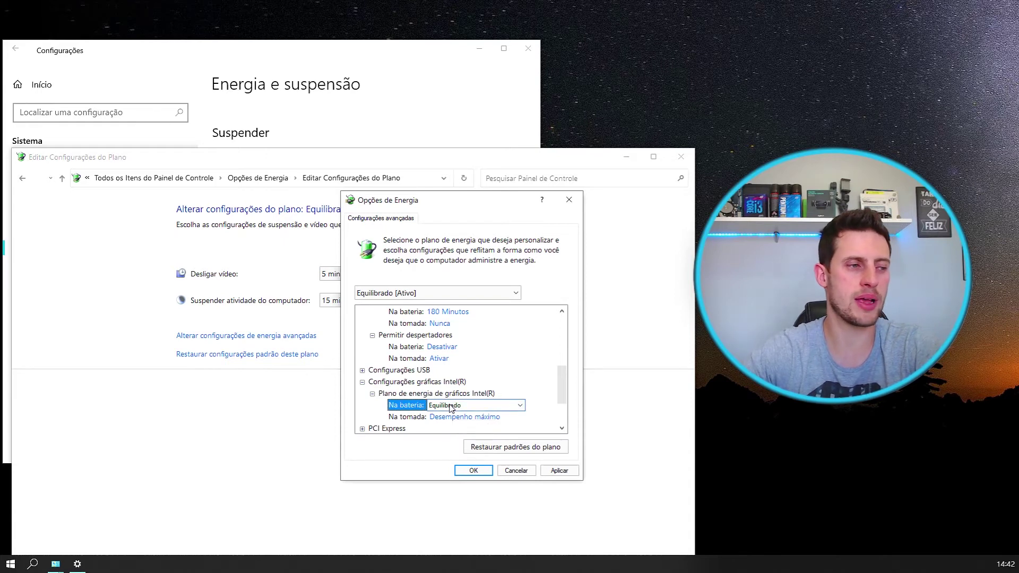
{"action": "left_click", "coordinate": [451, 407]}
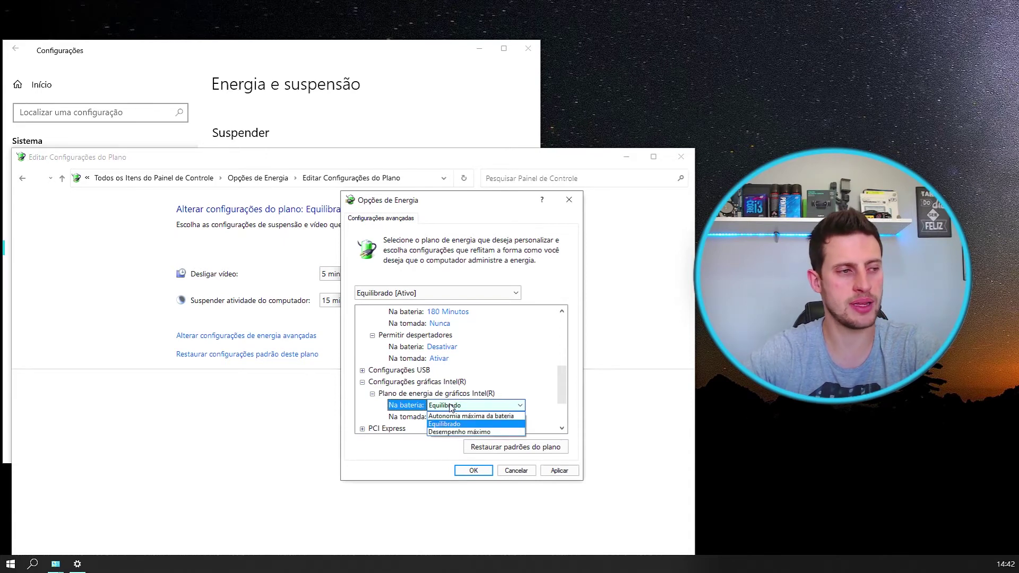
{"action": "left_click", "coordinate": [440, 431]}
{"action": "left_click", "coordinate": [442, 407]}
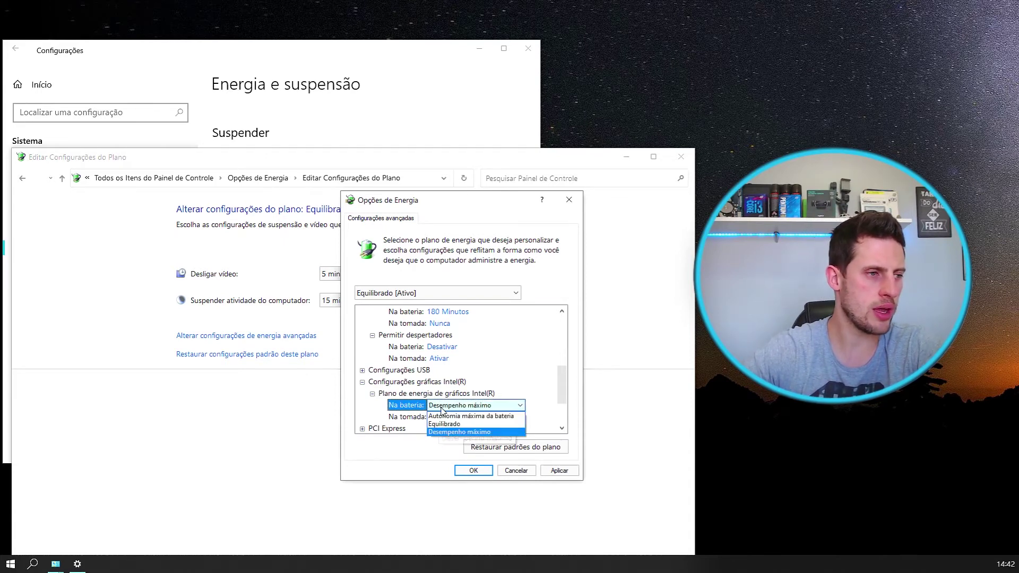
{"action": "left_click", "coordinate": [444, 424]}
Expand Gerenciamento de energia do processador and examine the battery and plugged-in values of Política de resfriamento do sistema
{"action": "left_click_drag", "start_coordinate": [564, 381], "coordinate": [572, 422]}
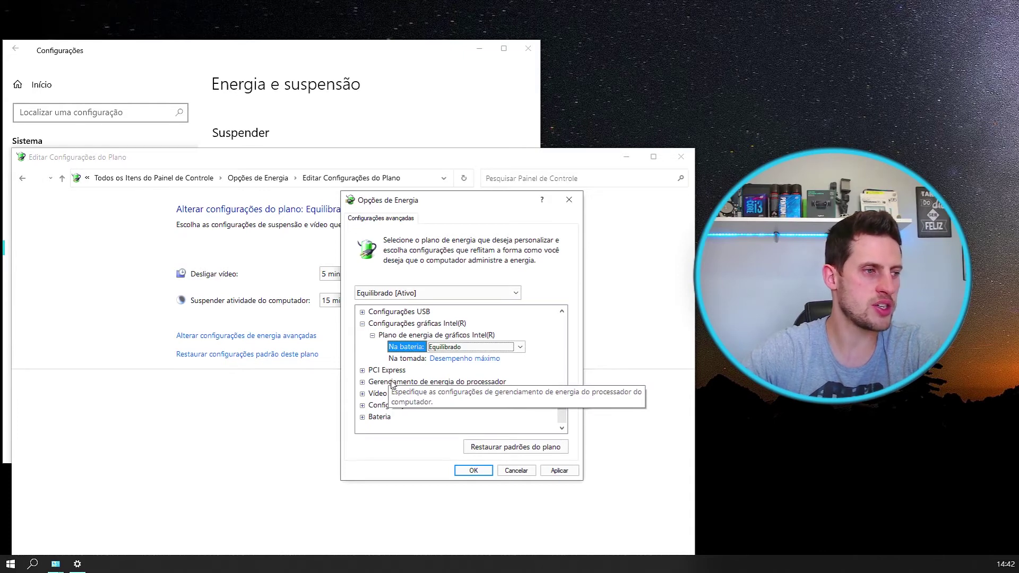
{"action": "double_click", "coordinate": [391, 382]}
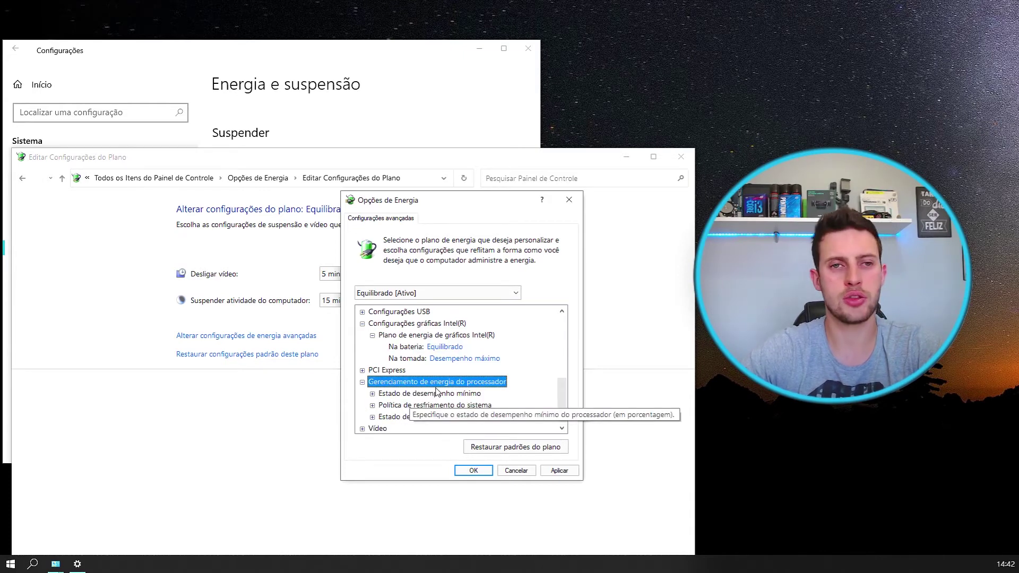
{"action": "scroll", "coordinate": [435, 393], "scroll_direction": "down", "scroll_amount": 1}
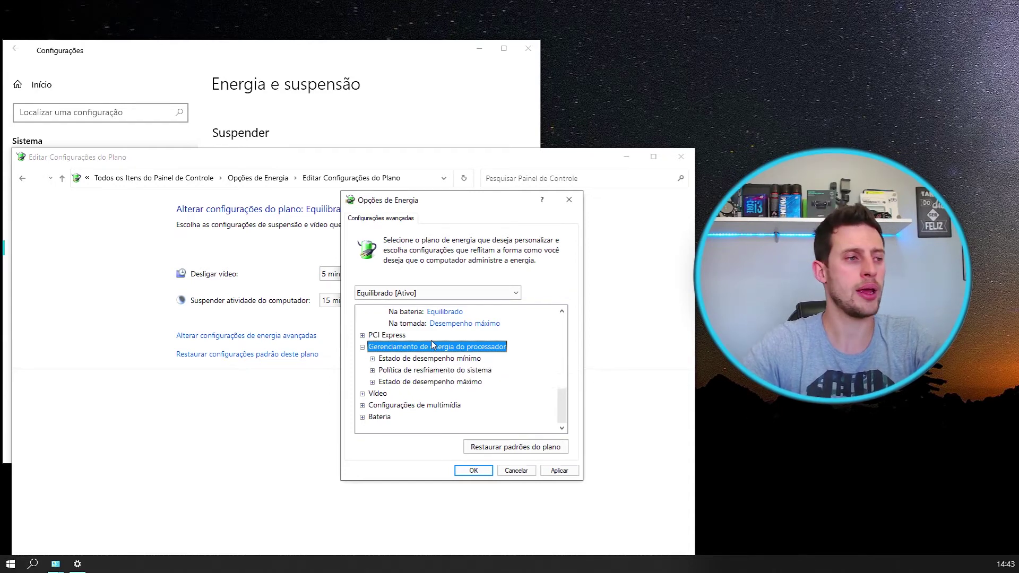
{"action": "double_click", "coordinate": [425, 360]}
{"action": "double_click", "coordinate": [425, 360]}
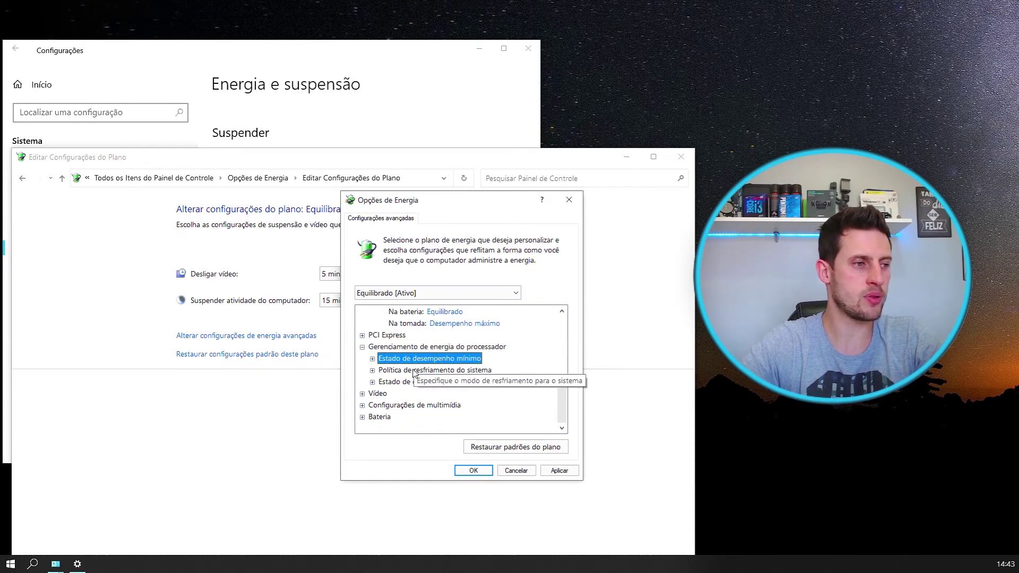
{"action": "double_click", "coordinate": [414, 371]}
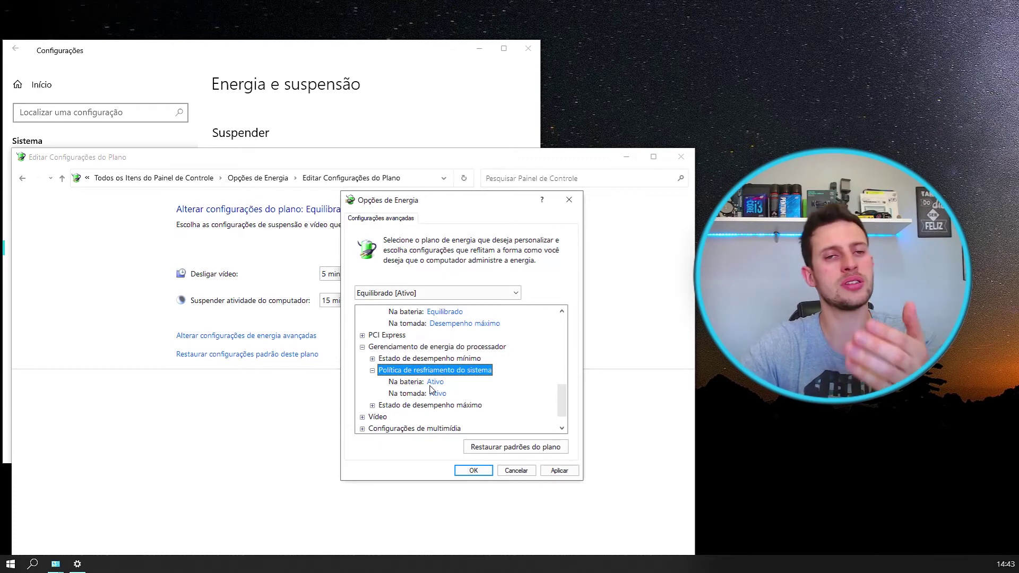
{"action": "scroll", "coordinate": [431, 389], "scroll_direction": "down", "scroll_amount": 1}
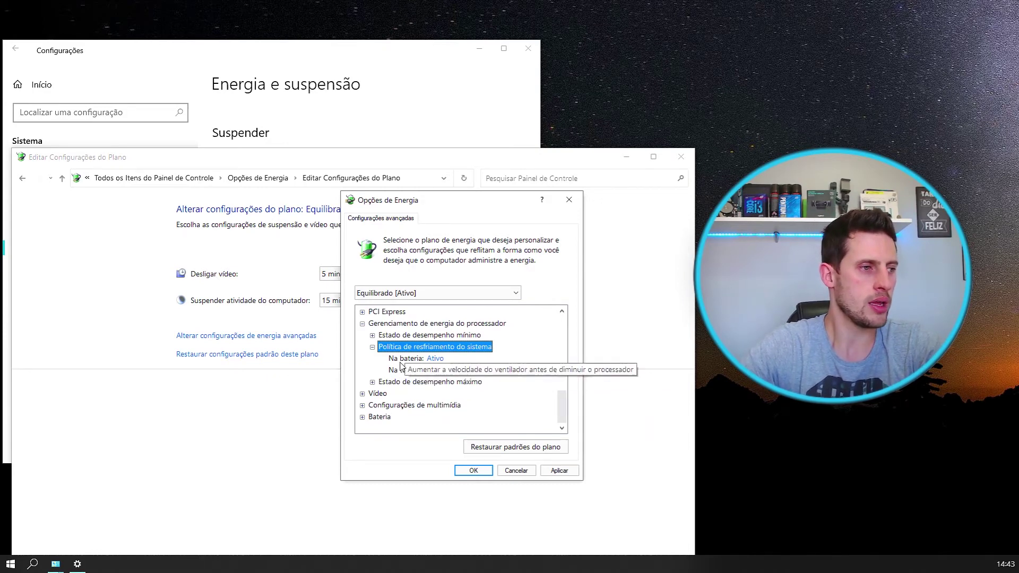
Expand the Vídeo group and examine the monitor turn-off times on battery and plugged in
{"action": "double_click", "coordinate": [376, 395]}
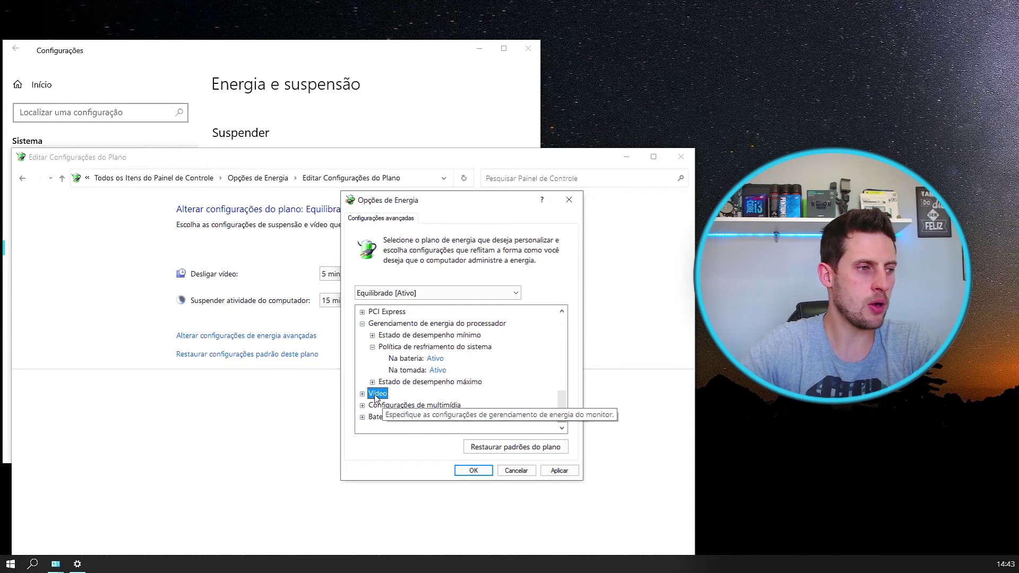
{"action": "double_click", "coordinate": [394, 405]}
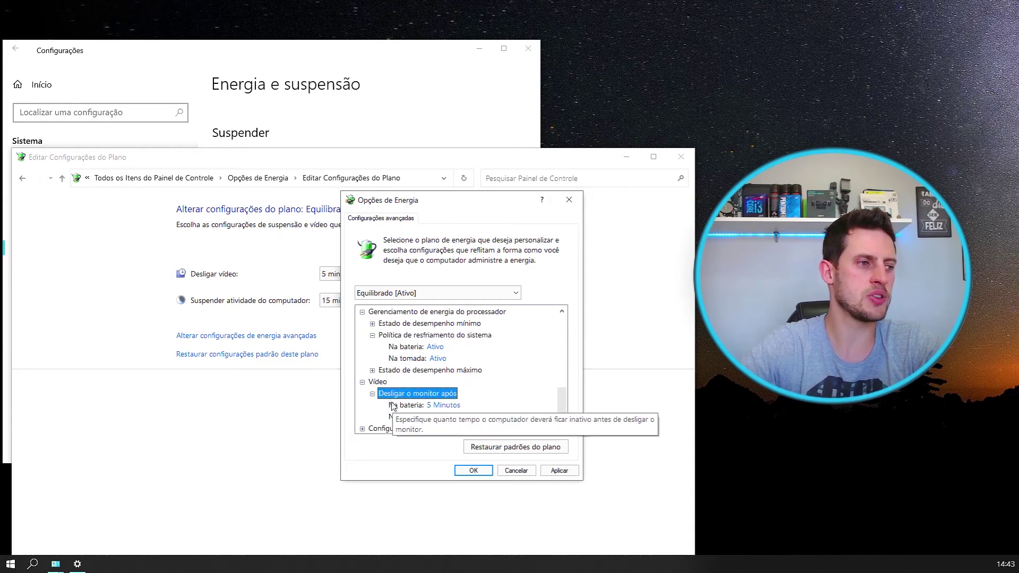
{"action": "scroll", "coordinate": [485, 409], "scroll_direction": "down", "scroll_amount": 1}
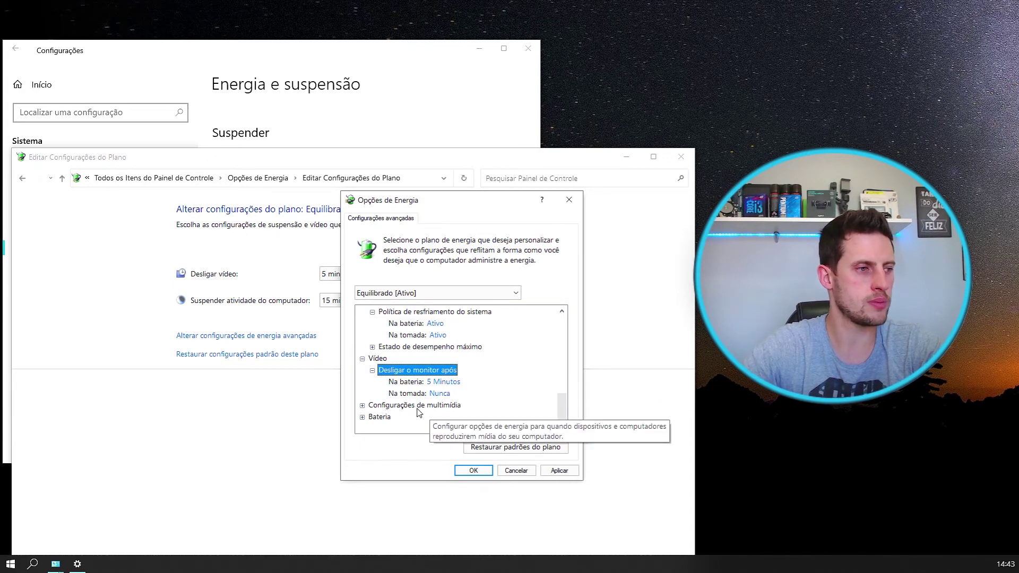
Expand the Bateria group and examine the critical battery level and critical battery action
{"action": "double_click", "coordinate": [391, 418]}
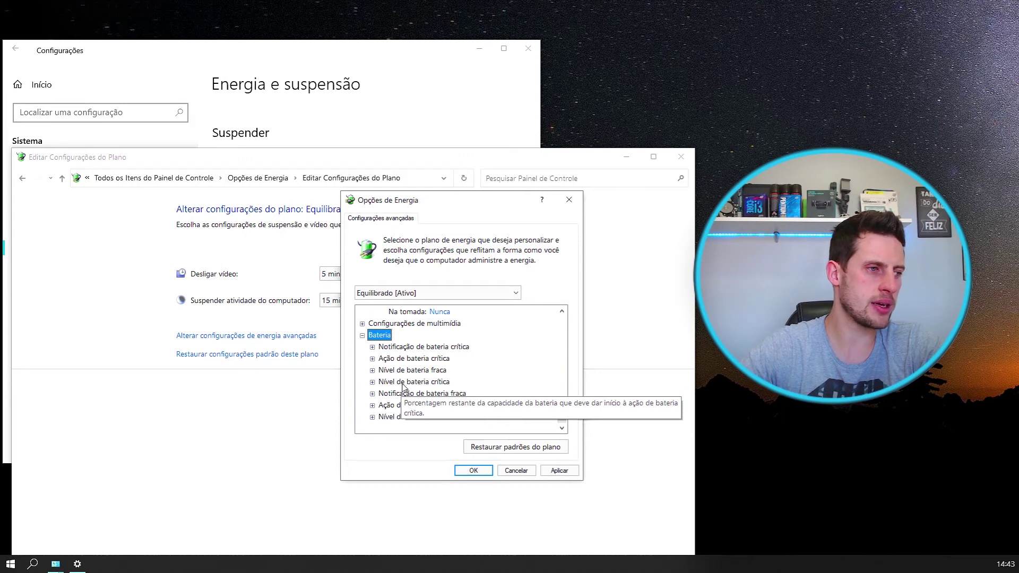
{"action": "double_click", "coordinate": [405, 382]}
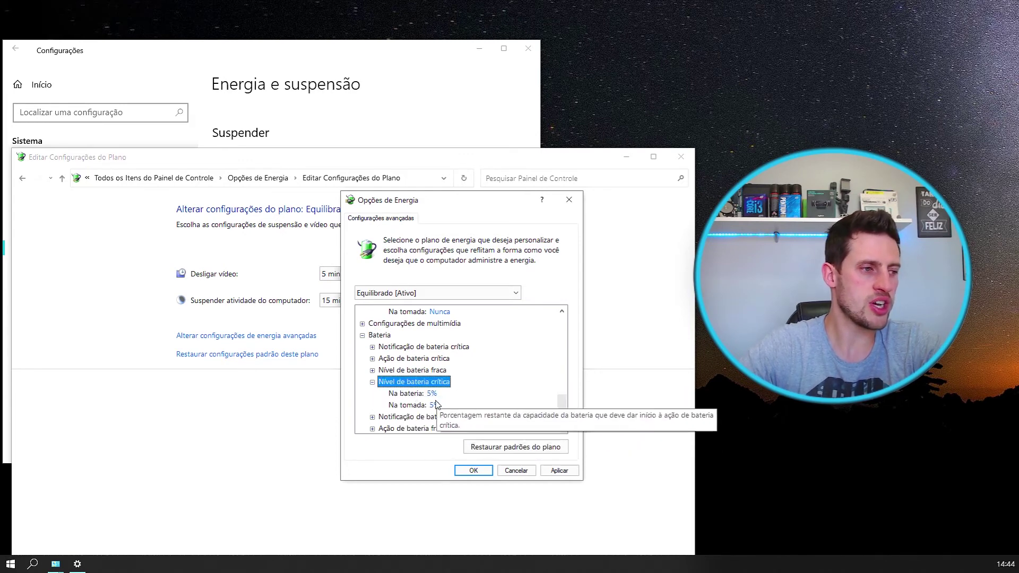
{"action": "double_click", "coordinate": [400, 359]}
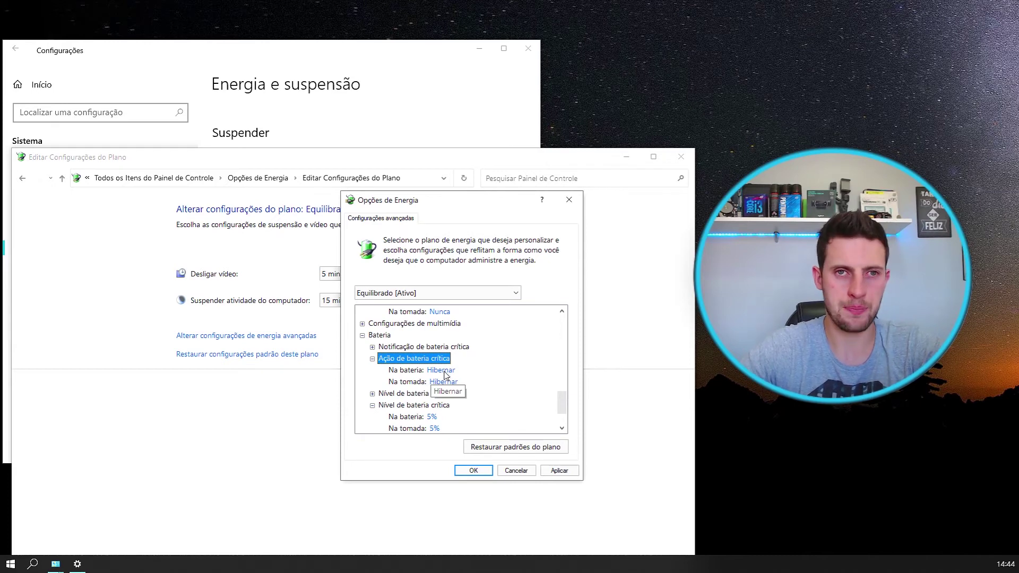
{"action": "scroll", "coordinate": [432, 420], "scroll_direction": "down", "scroll_amount": 2}
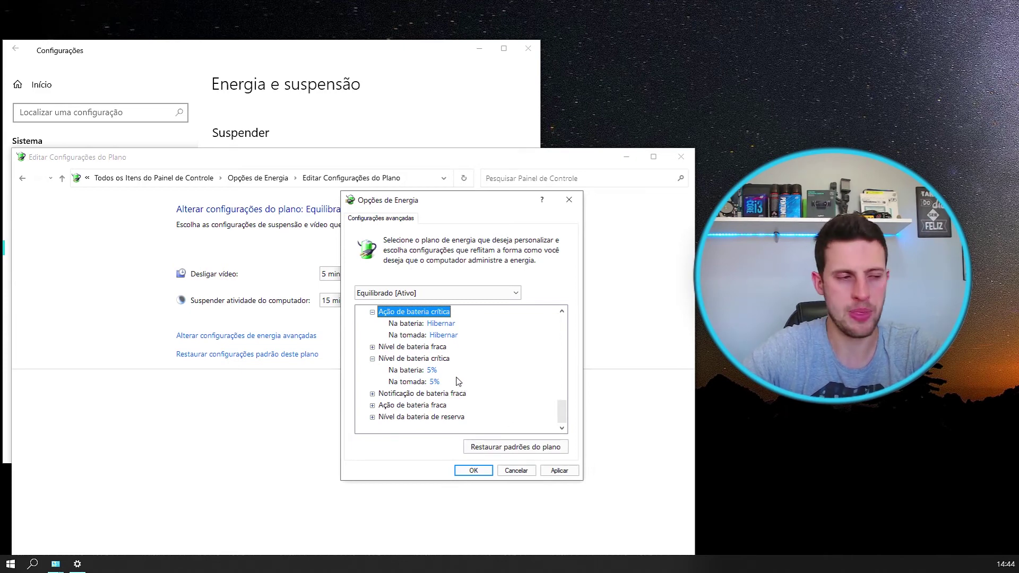
{"action": "scroll", "coordinate": [420, 359], "scroll_direction": "up", "scroll_amount": 2}
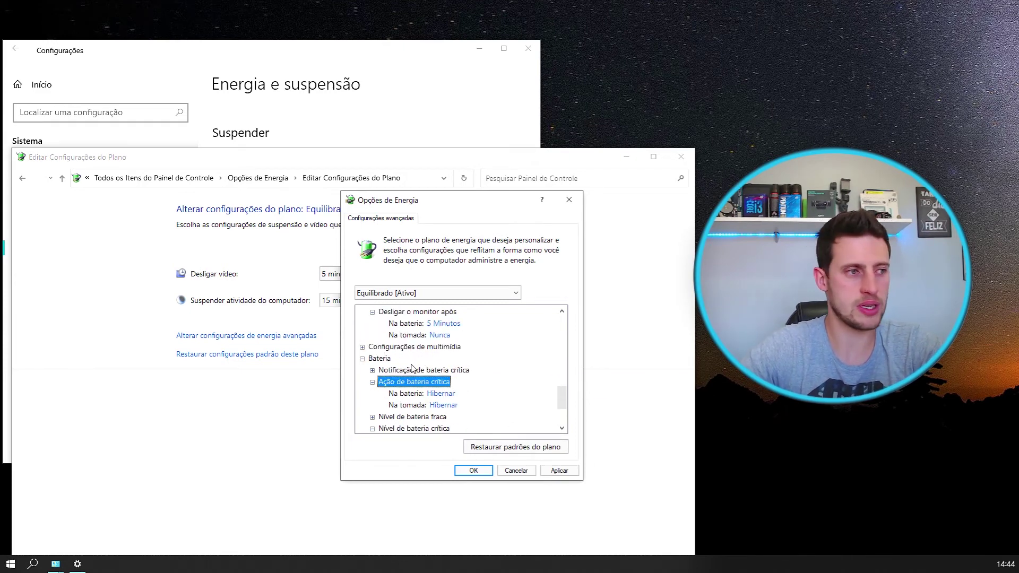
{"action": "scroll", "coordinate": [438, 417], "scroll_direction": "down", "scroll_amount": 1}
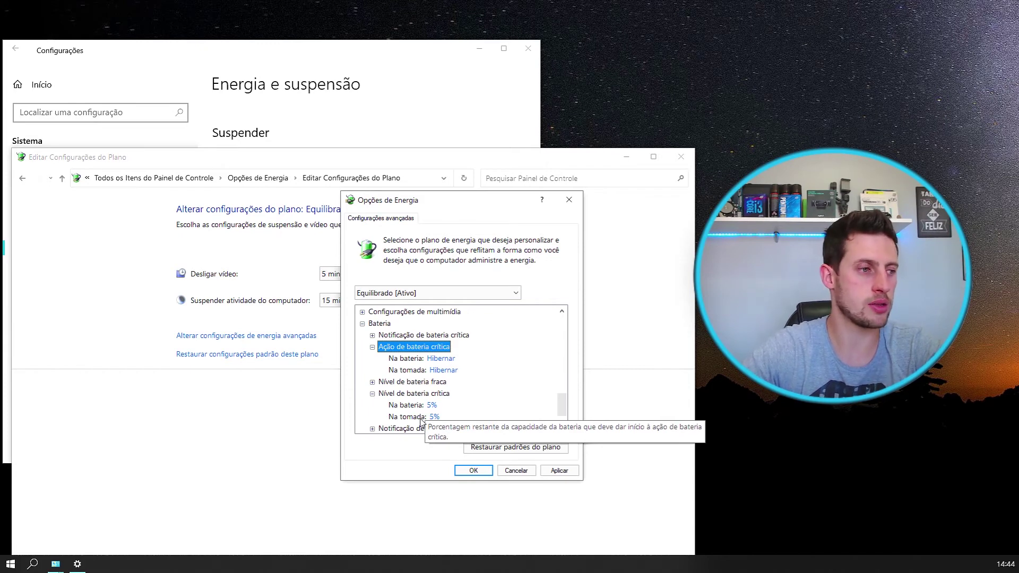
{"action": "scroll", "coordinate": [434, 420], "scroll_direction": "down", "scroll_amount": 1}
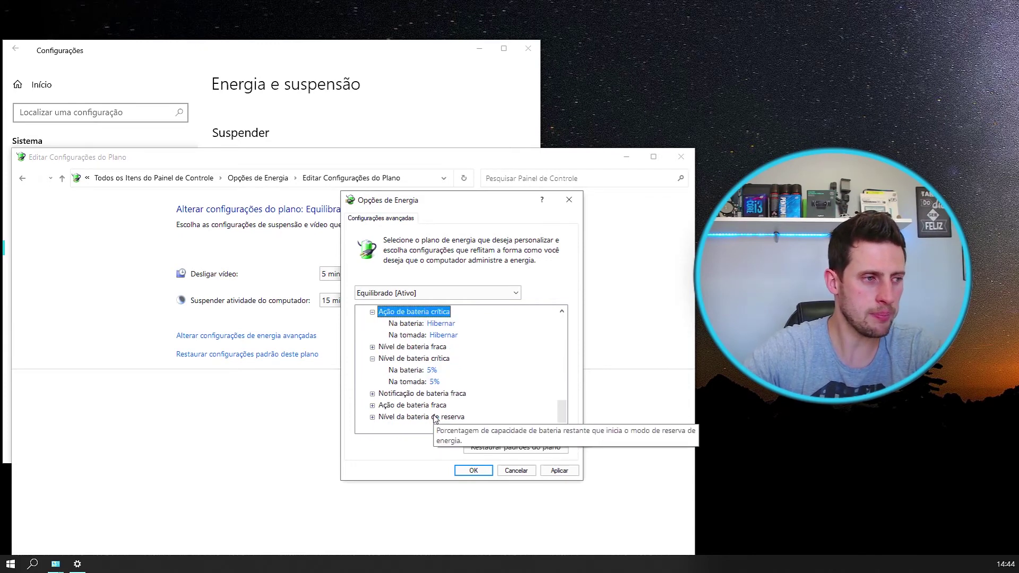
Expand Nível de bateria fraca and examine its battery and plugged-in percentages
{"action": "left_click", "coordinate": [413, 348]}
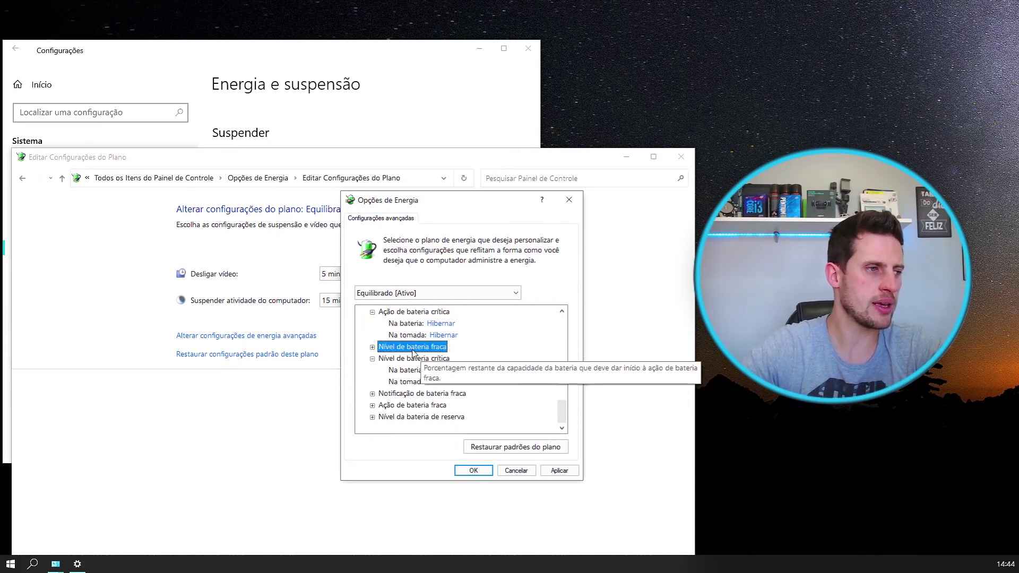
{"action": "double_click", "coordinate": [413, 348]}
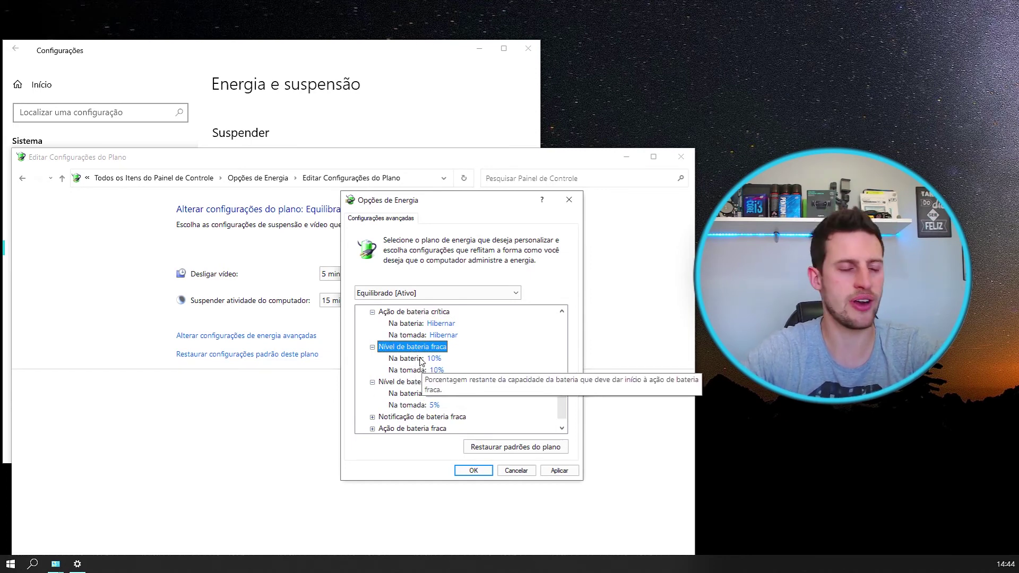
{"action": "scroll", "coordinate": [439, 364], "scroll_direction": "down", "scroll_amount": 1}
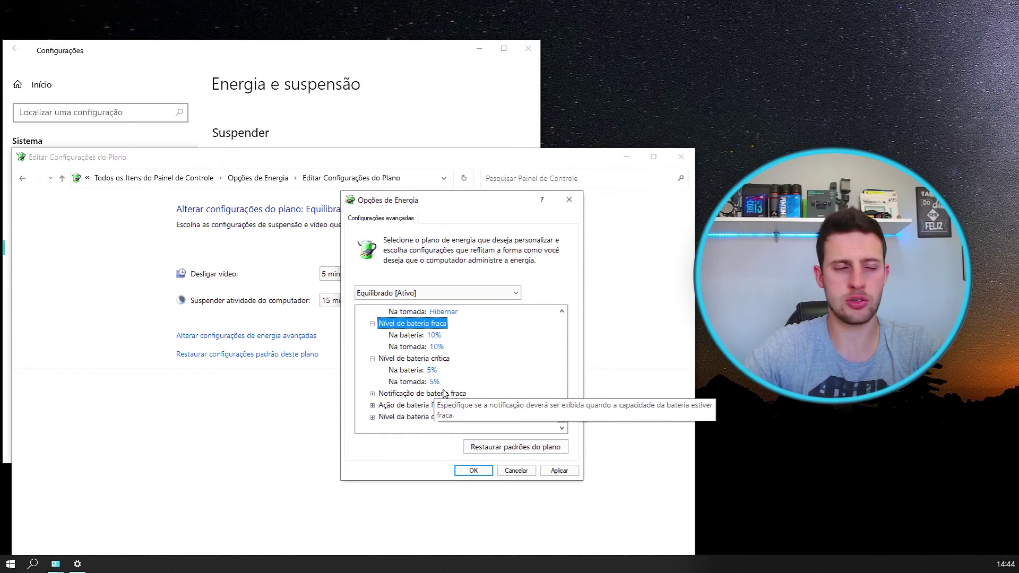
{"action": "scroll", "coordinate": [433, 385], "scroll_direction": "up", "scroll_amount": 1}
{"action": "scroll", "coordinate": [433, 384], "scroll_direction": "down", "scroll_amount": 1}
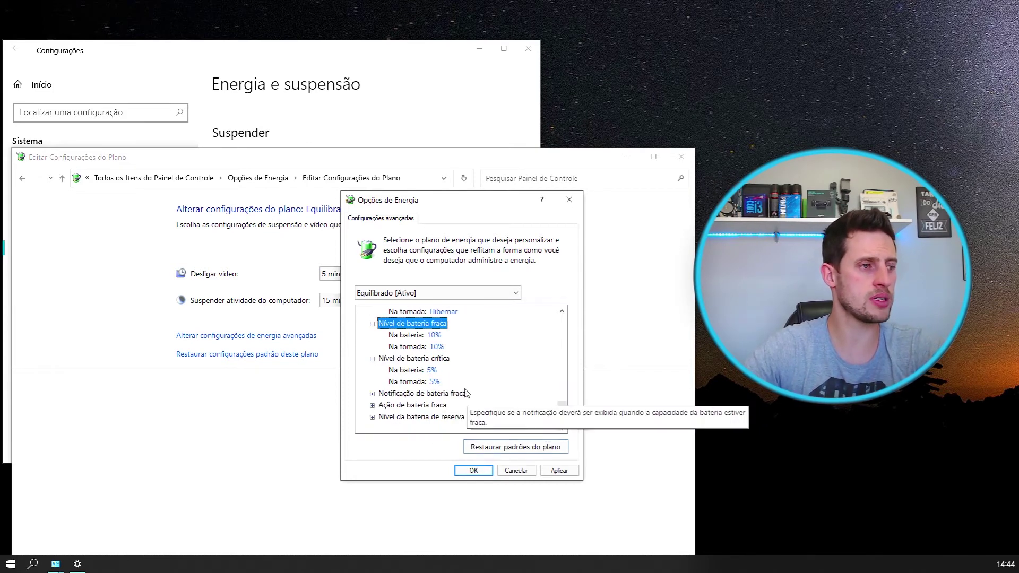
Apply the advanced power settings of the Equilibrado plan and close their dialog with OK
{"action": "left_click", "coordinate": [560, 471]}
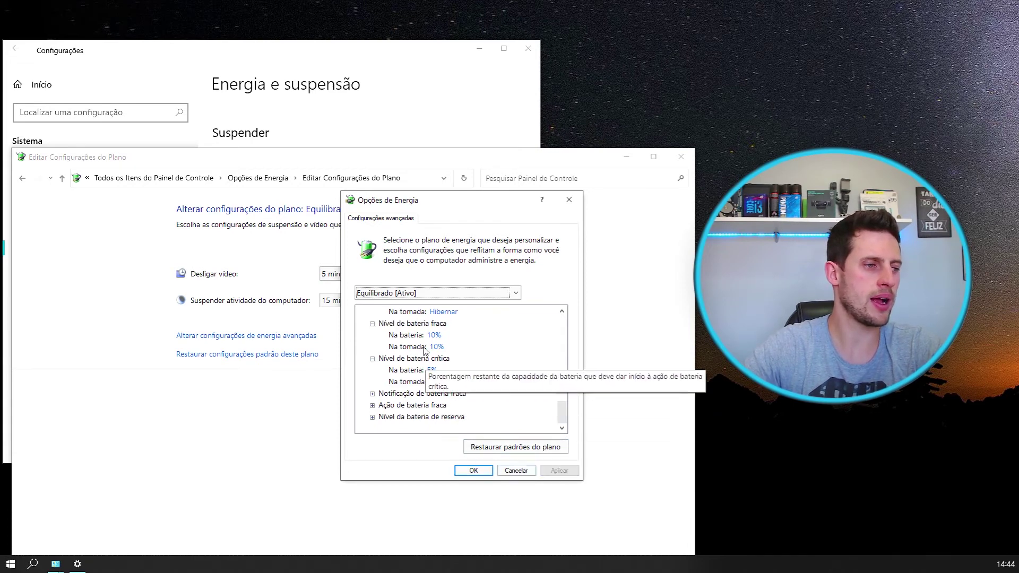
{"action": "left_click", "coordinate": [418, 294]}
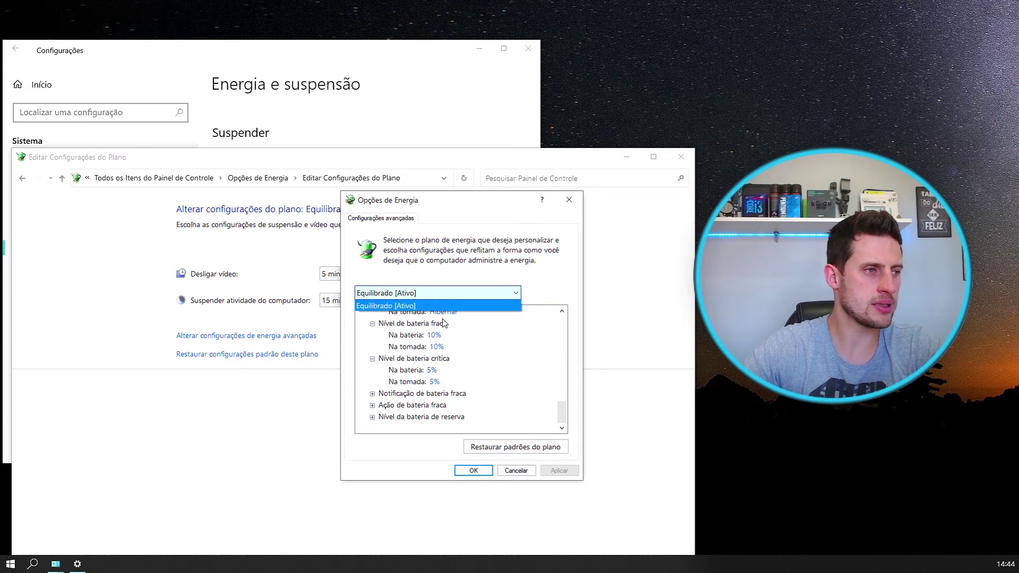
{"action": "left_click", "coordinate": [533, 256]}
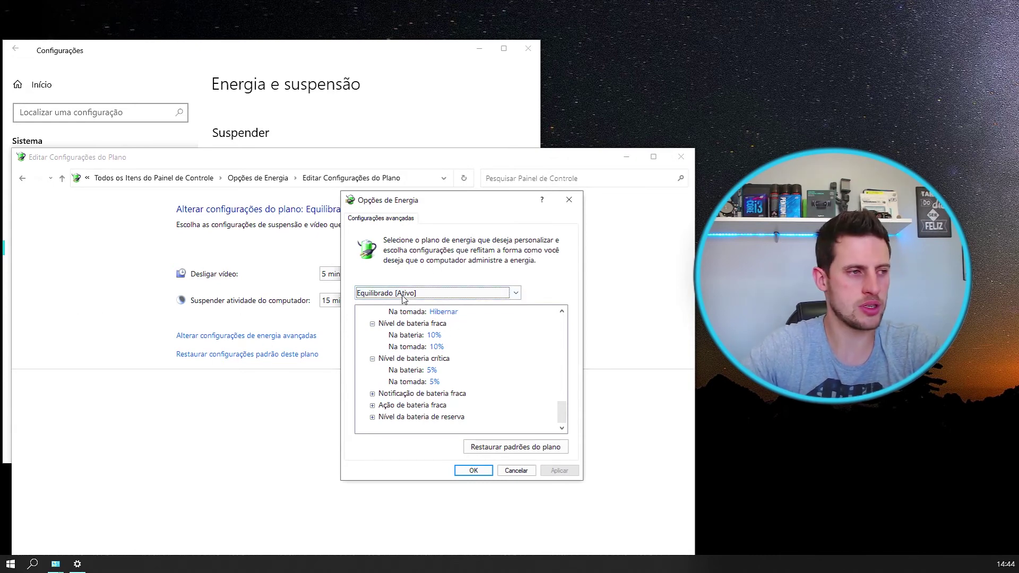
{"action": "left_click", "coordinate": [470, 471]}
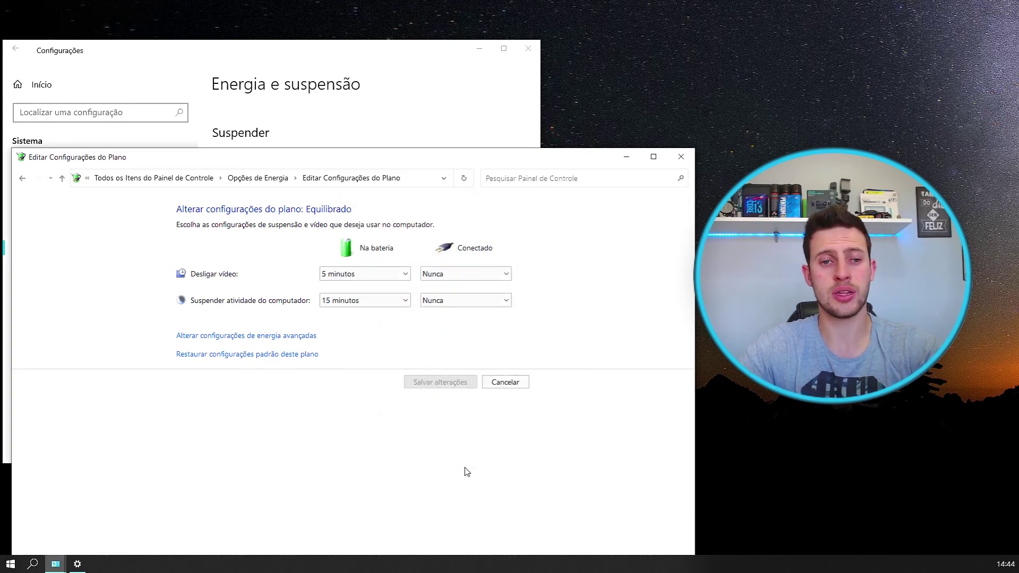
Return to the Opções de Energia overview and open the settings for closing the lid
{"action": "left_click_drag", "start_coordinate": [185, 161], "coordinate": [389, 128]}
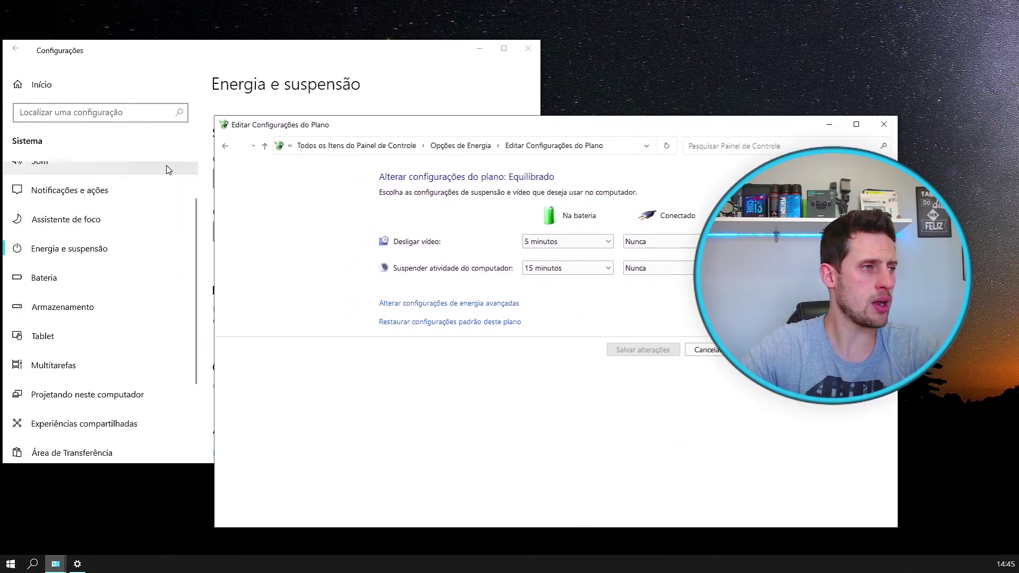
{"action": "left_click", "coordinate": [224, 146]}
{"action": "left_click_drag", "start_coordinate": [458, 127], "coordinate": [377, 95]}
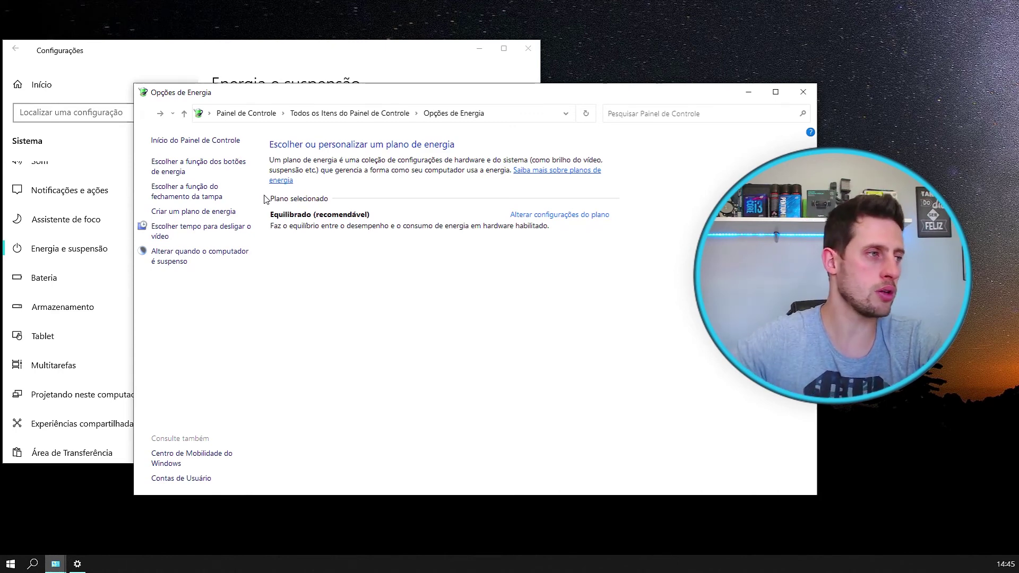
{"action": "left_click", "coordinate": [192, 197]}
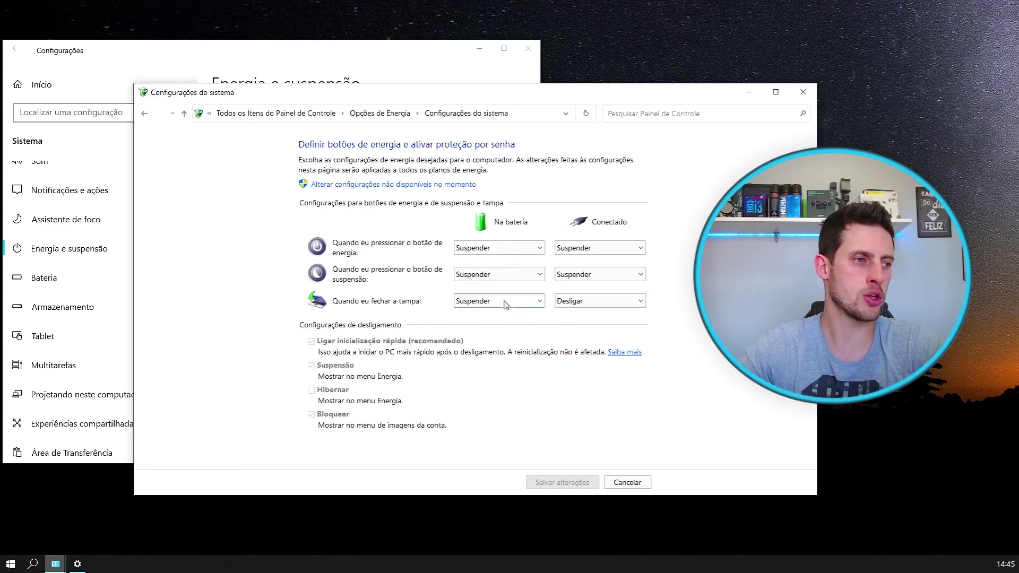
Set the lid-closing action to Nada a fazer when plugged in and Hibernar on battery
{"action": "left_click", "coordinate": [586, 302]}
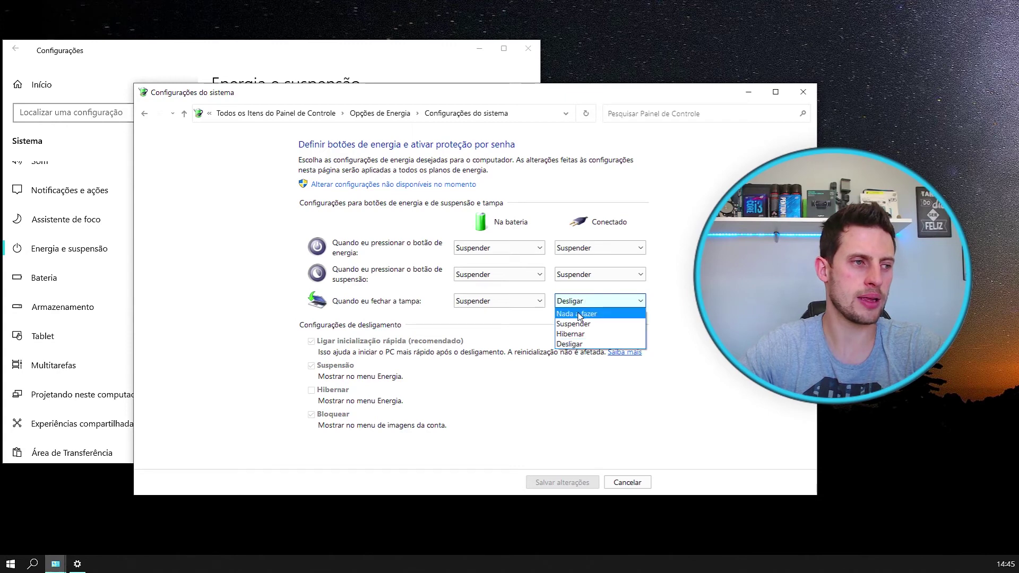
{"action": "left_click", "coordinate": [579, 314]}
{"action": "left_click", "coordinate": [493, 306]}
{"action": "left_click", "coordinate": [476, 330]}
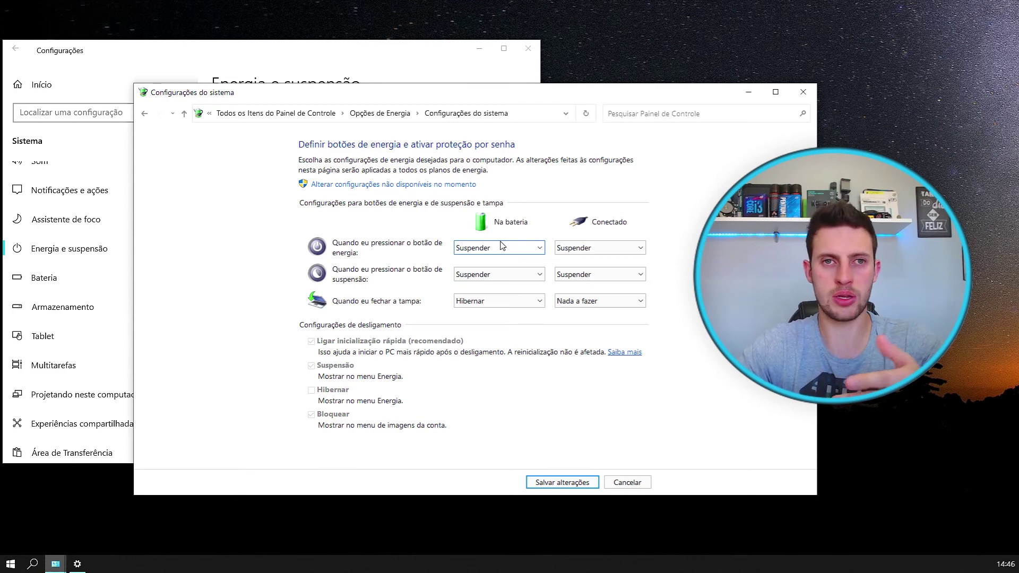
Set the plugged-in power button action to Nada a fazer and save the button and lid settings
{"action": "left_click", "coordinate": [630, 251]}
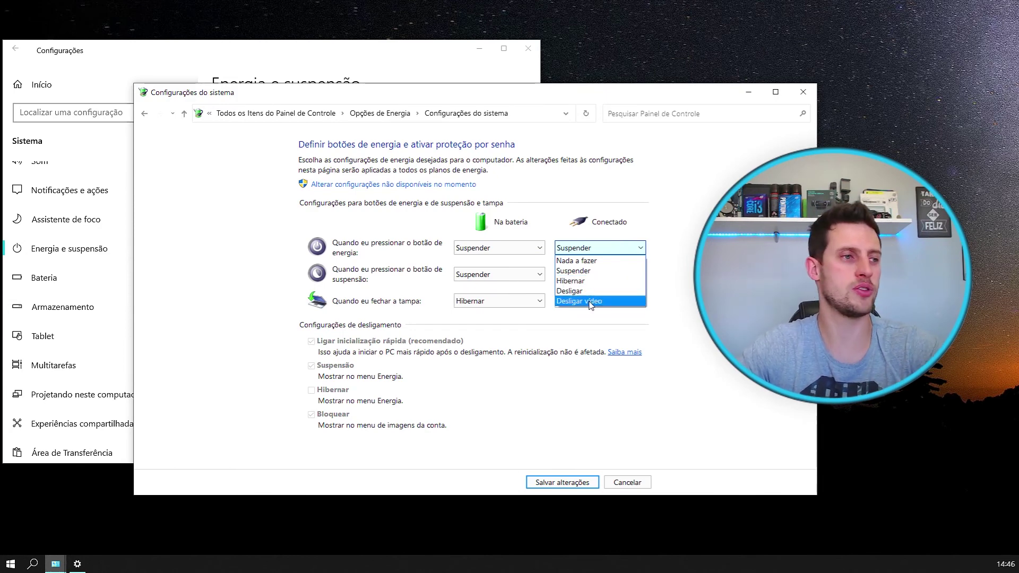
{"action": "left_click", "coordinate": [590, 301]}
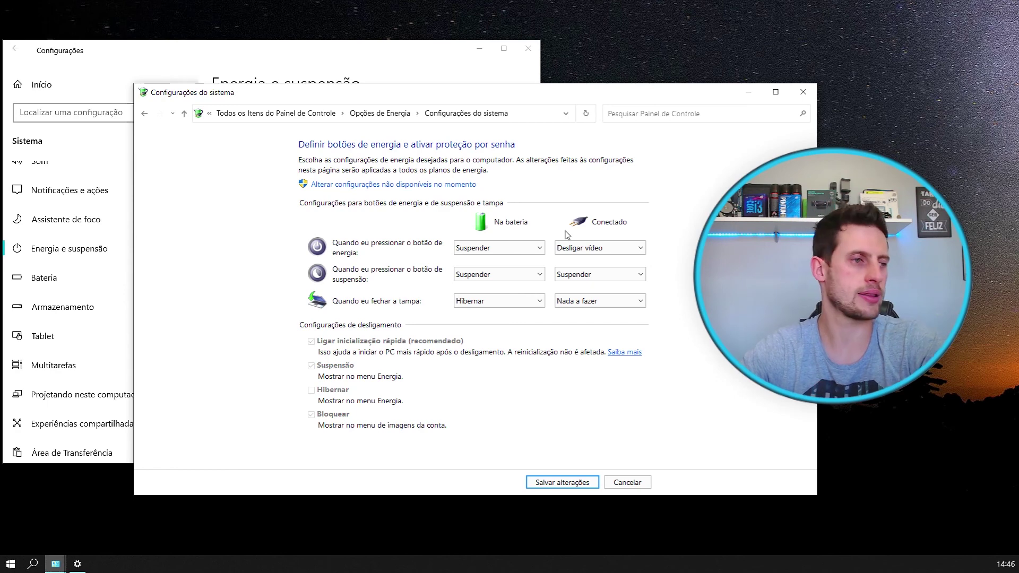
{"action": "left_click", "coordinate": [578, 248]}
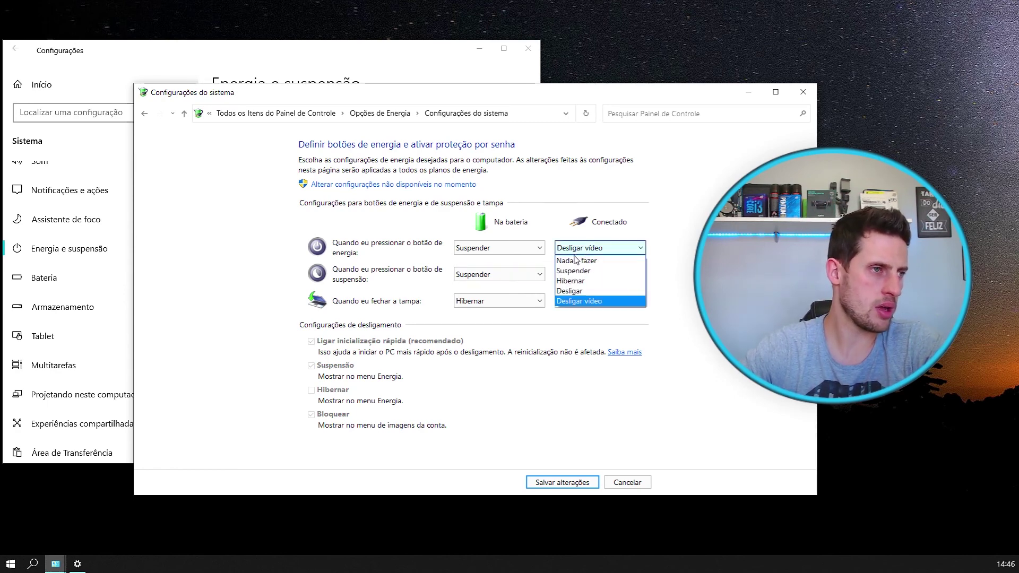
{"action": "left_click", "coordinate": [576, 260]}
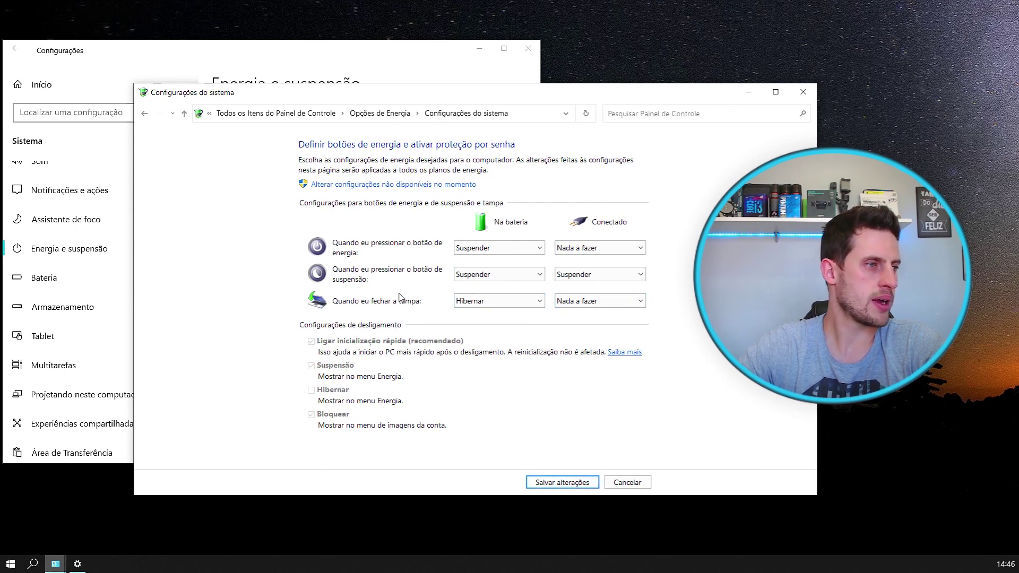
{"action": "left_click", "coordinate": [573, 484]}
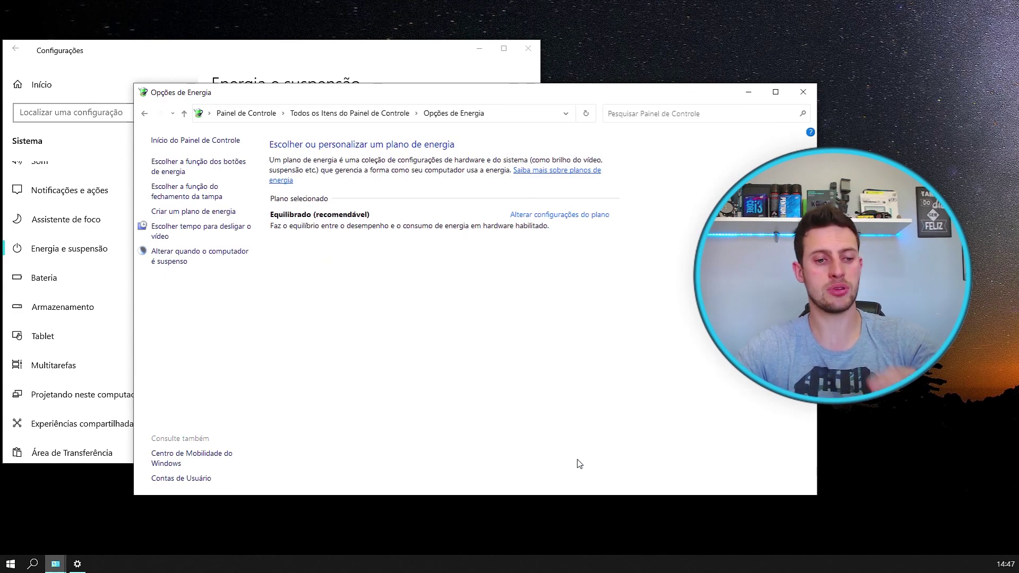